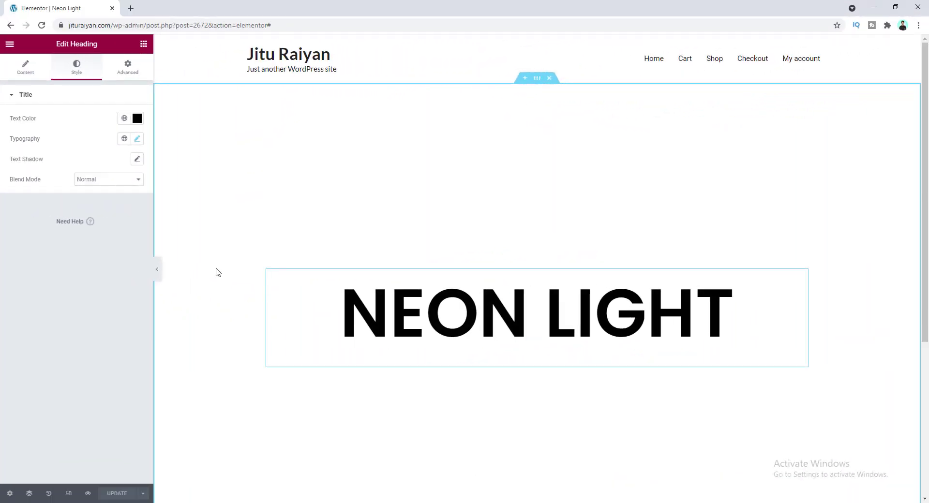
- Deselect the heading and scroll the canvas to review the black NEON LIGHT heading
left_click(215, 273)
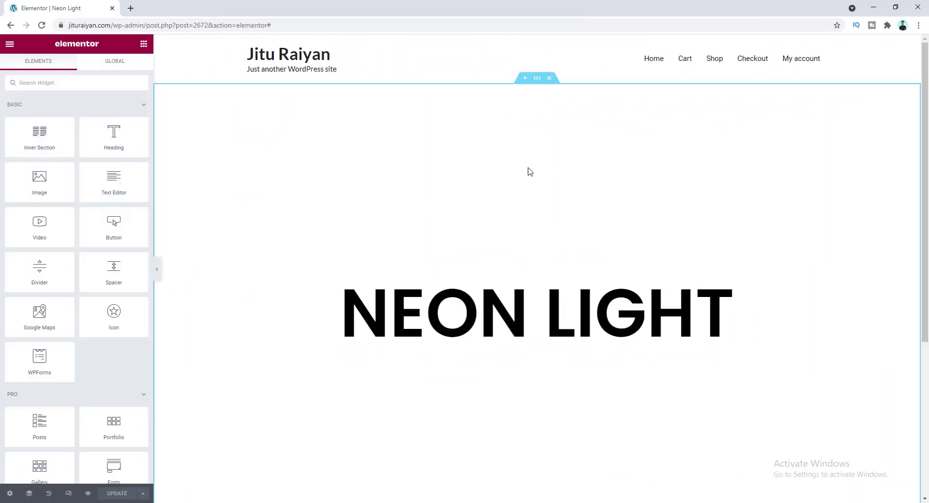
scroll(456, 203, "down", 1)
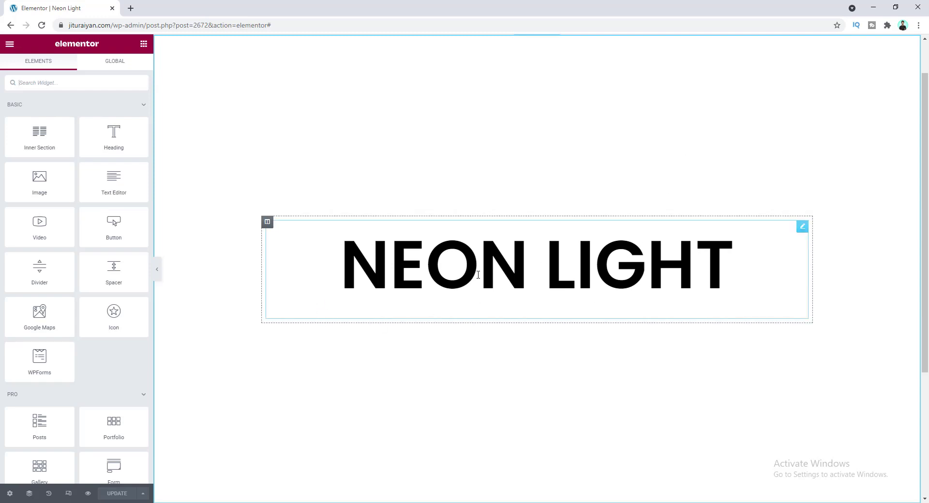
scroll(455, 230, "up", 1)
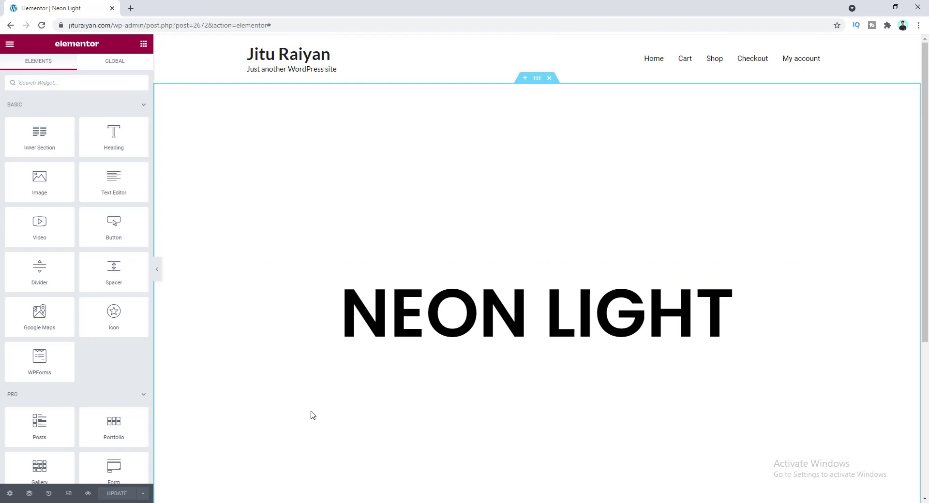
scroll(367, 281, "down", 1)
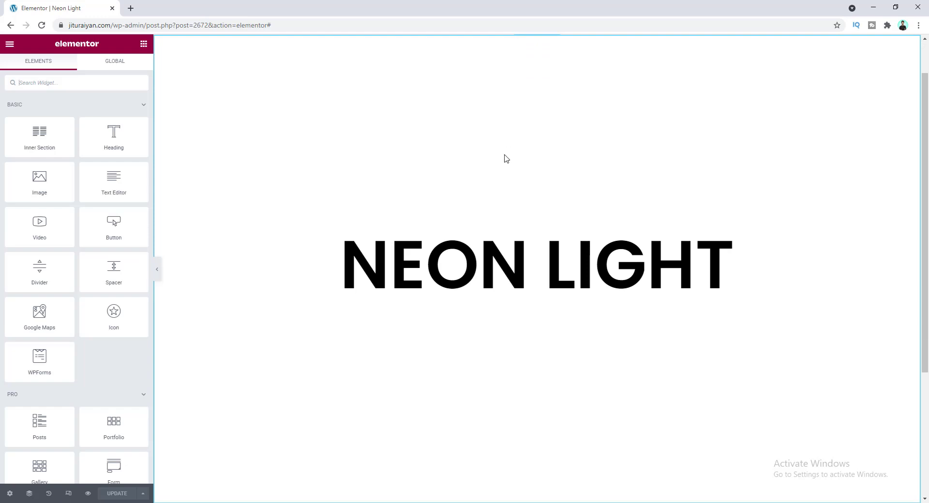
scroll(500, 208, "up", 1)
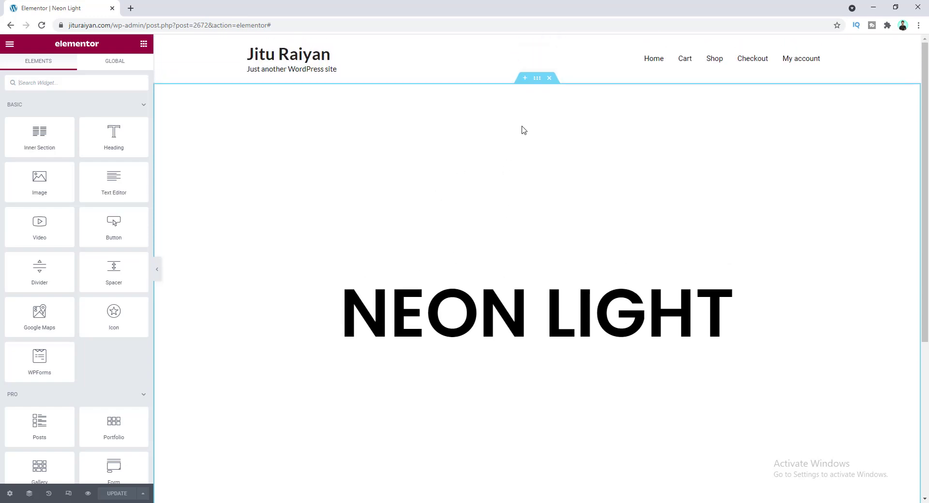
- Give the section a dark pink #31202B background colour
left_click(537, 79)
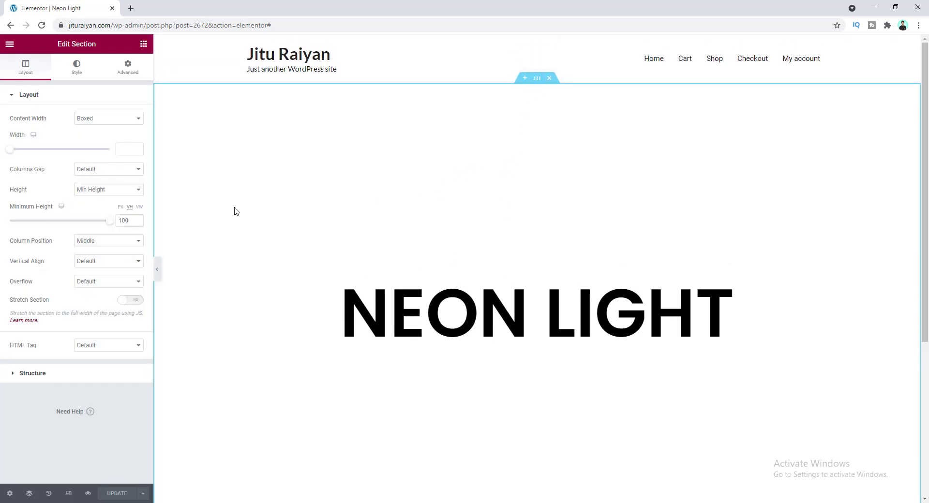
left_click(77, 68)
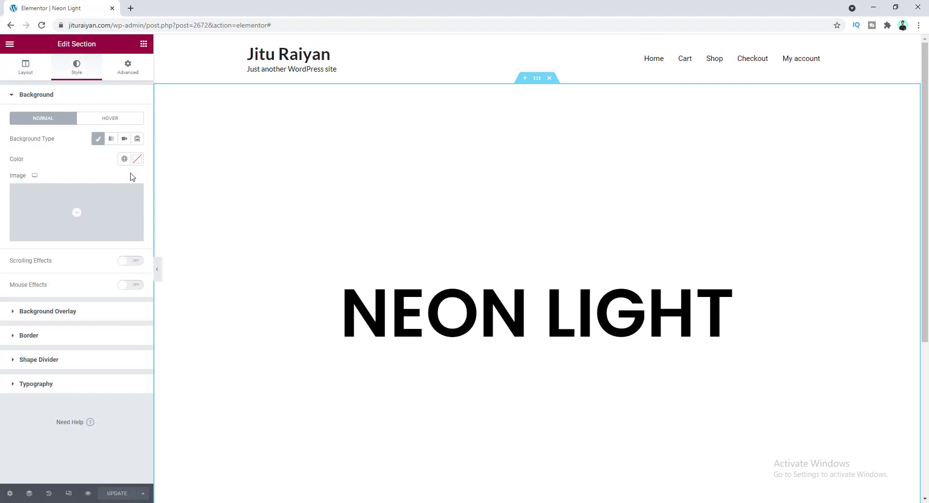
left_click(137, 159)
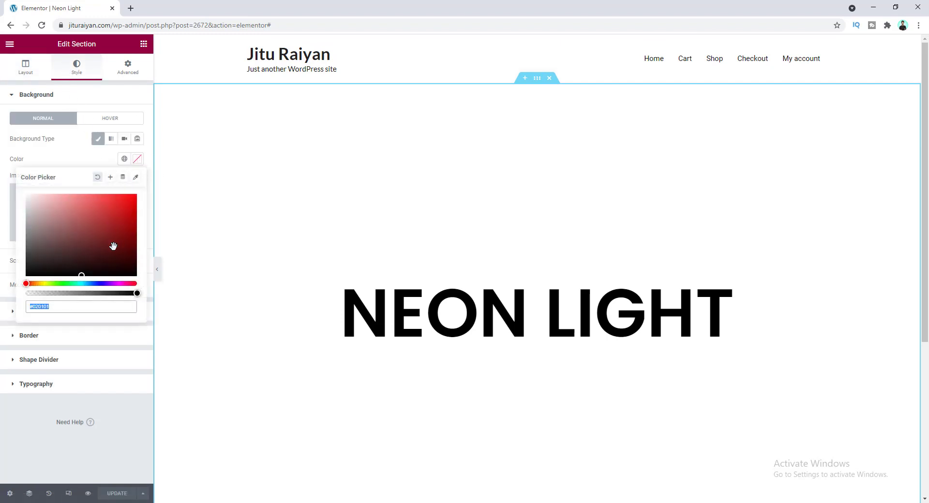
left_click(94, 270)
left_click(125, 284)
left_click(63, 263)
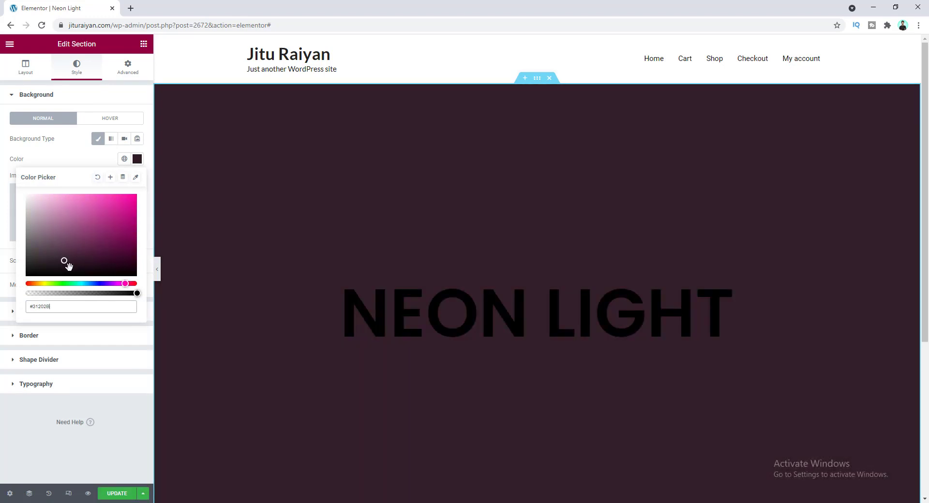
left_click(86, 160)
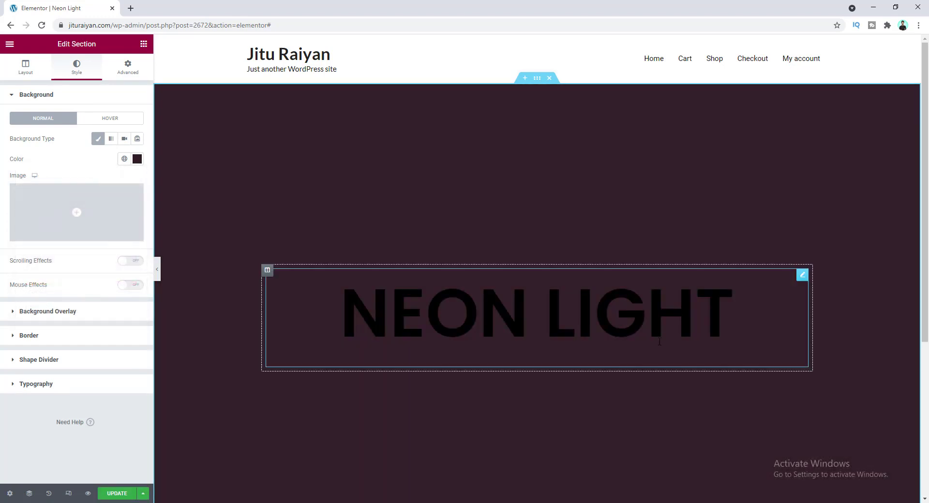
- Make the NEON LIGHT heading text white #FFFFFF
left_click(460, 311)
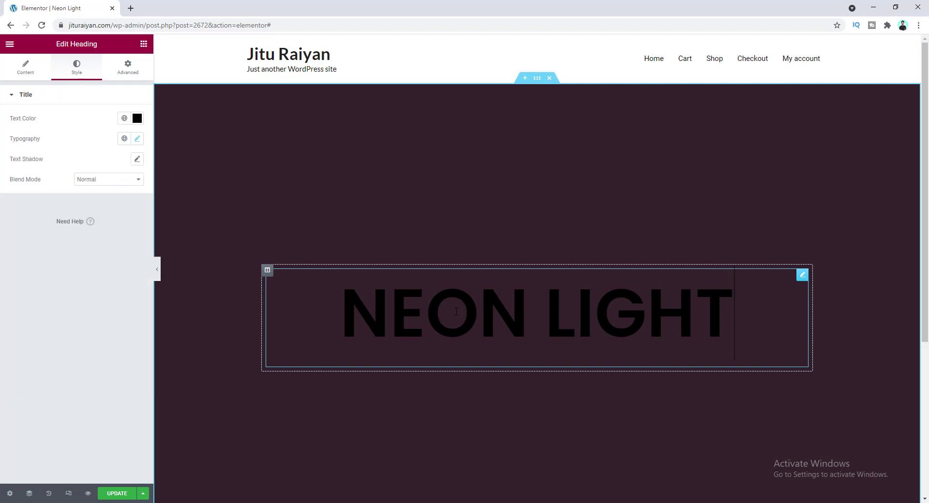
left_click(137, 119)
left_click_drag(98, 177, 11, 152)
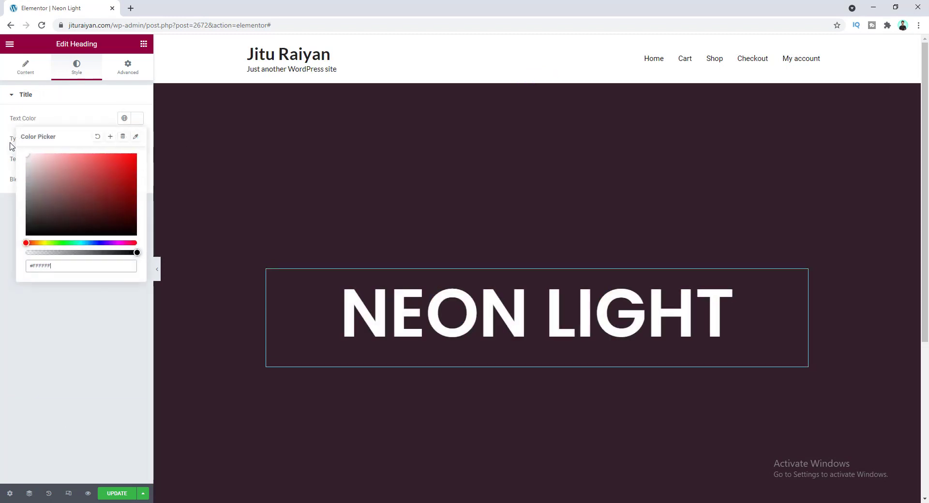
left_click(75, 120)
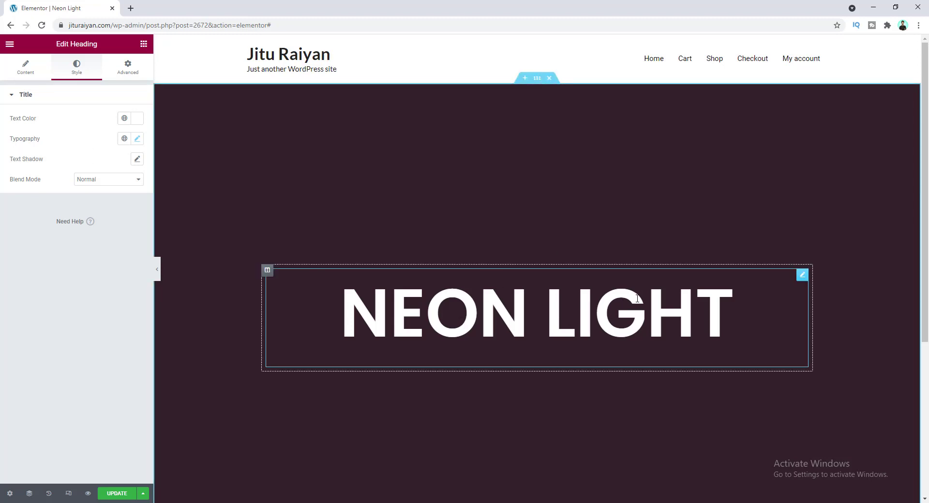
- Add a Button widget below the heading, label it NEON, and centre it
left_click(144, 45)
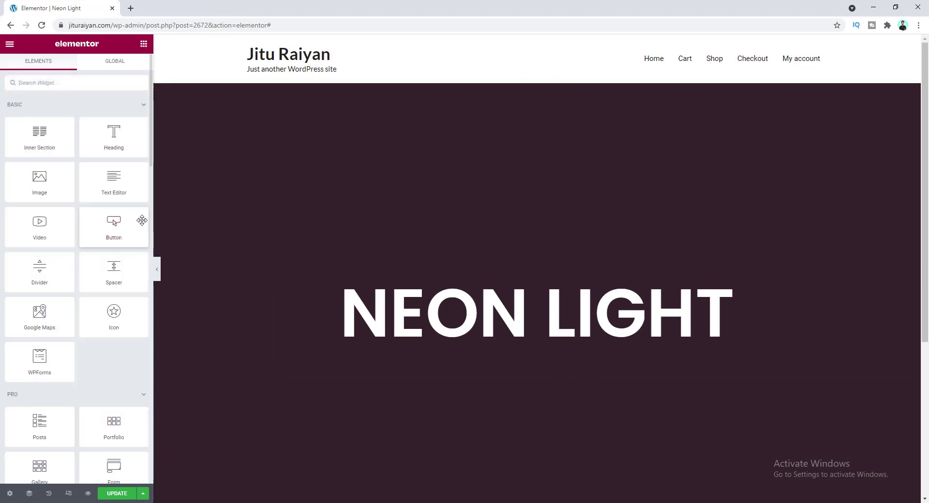
left_click_drag(113, 224, 510, 354)
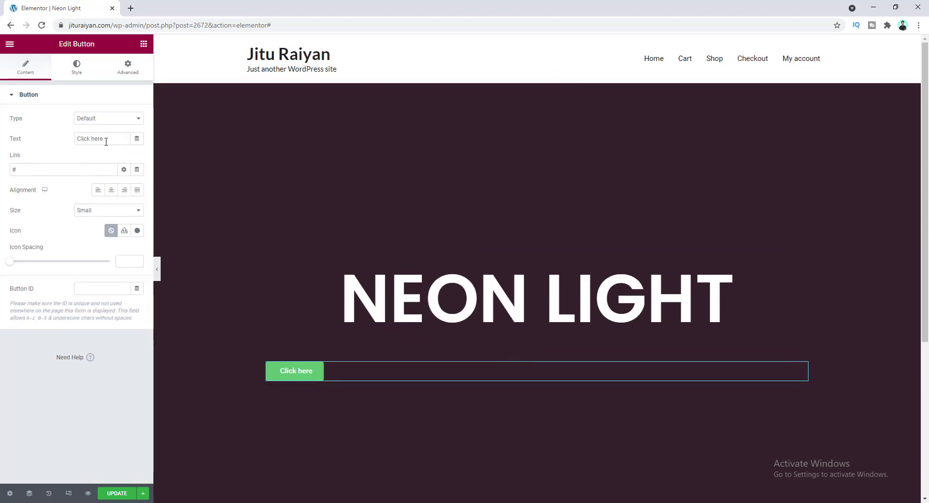
left_click_drag(113, 138, 70, 141)
type("NEON")
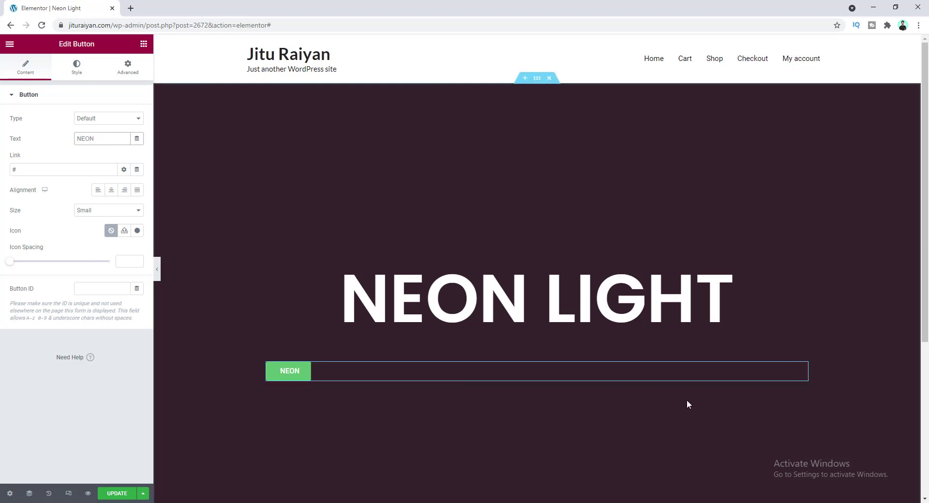
left_click(113, 190)
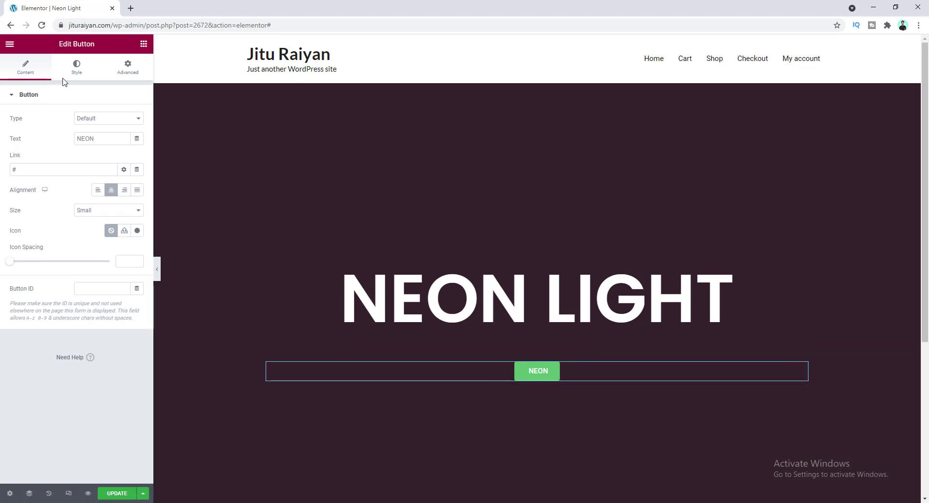
- Make the NEON button's background colour fully transparent
left_click(75, 68)
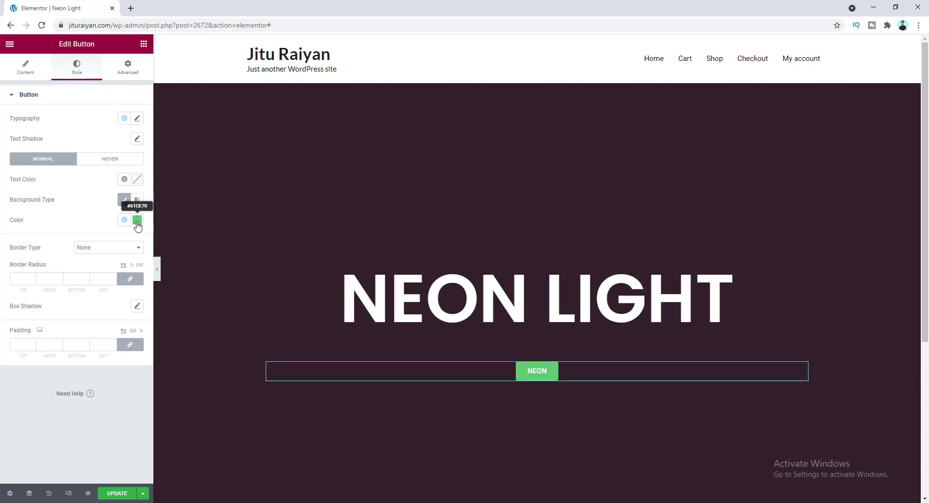
left_click(137, 221)
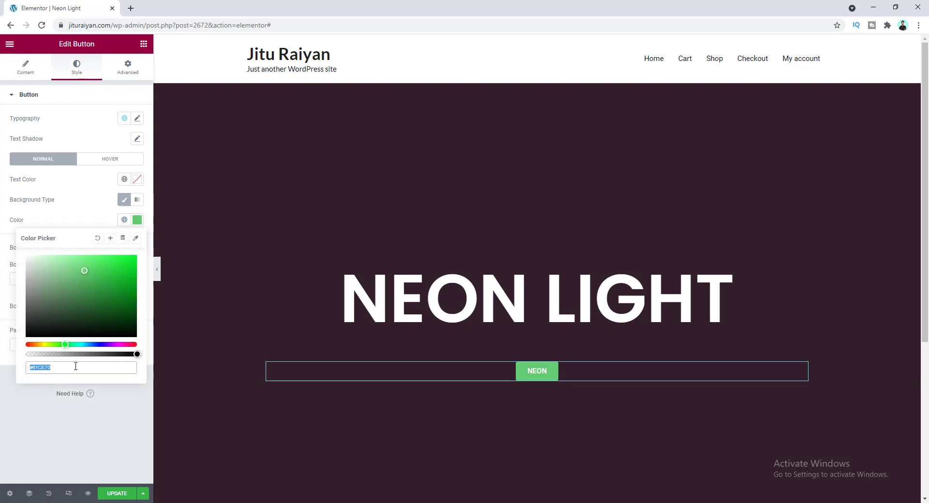
left_click_drag(92, 353, 25, 355)
left_click(75, 221)
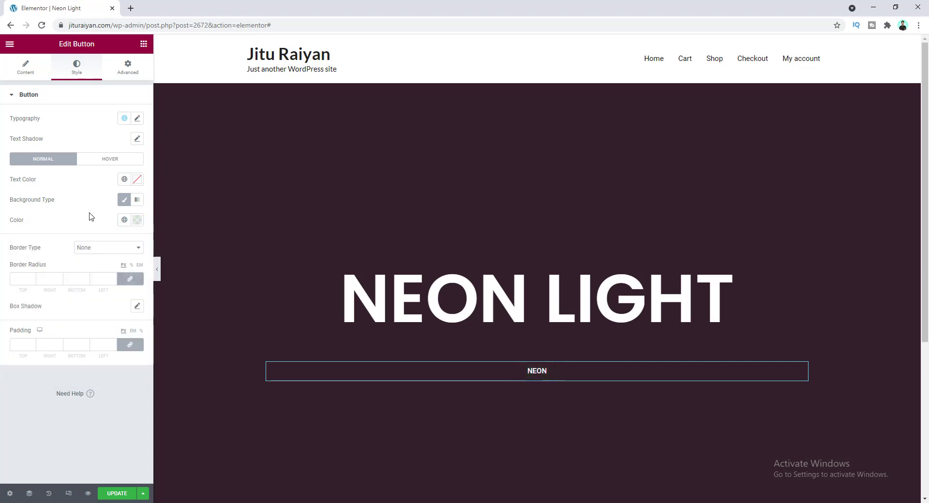
- Give the button a solid border 4 px wide
left_click(124, 252)
left_click(121, 269)
left_click(23, 279)
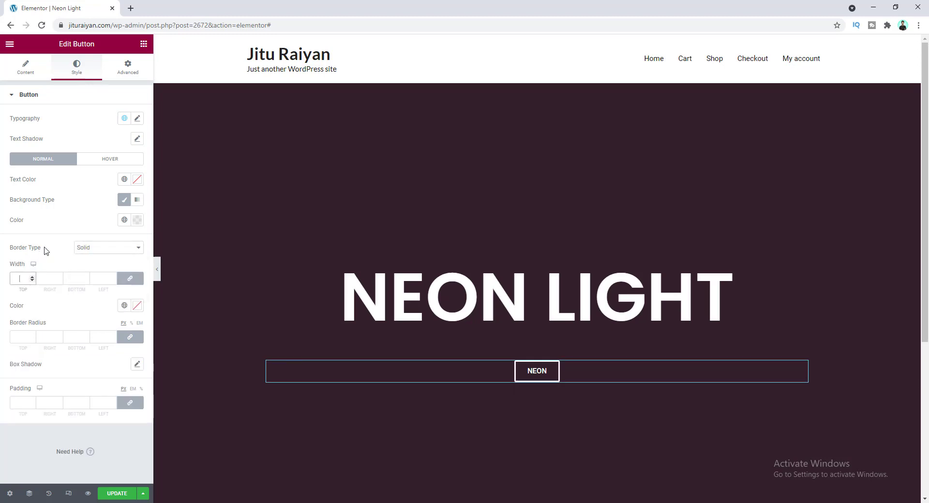
type("4")
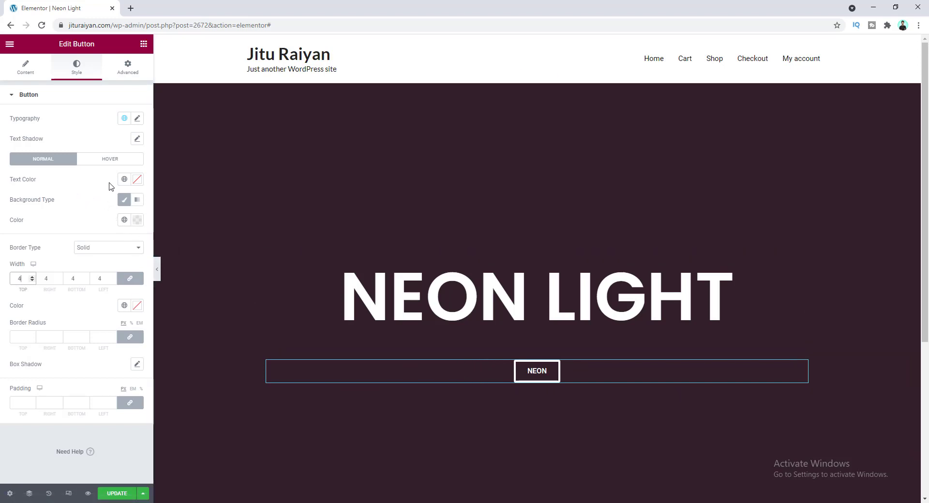
- Set the button text and border colour to bright magenta #FF00E9
left_click(138, 180)
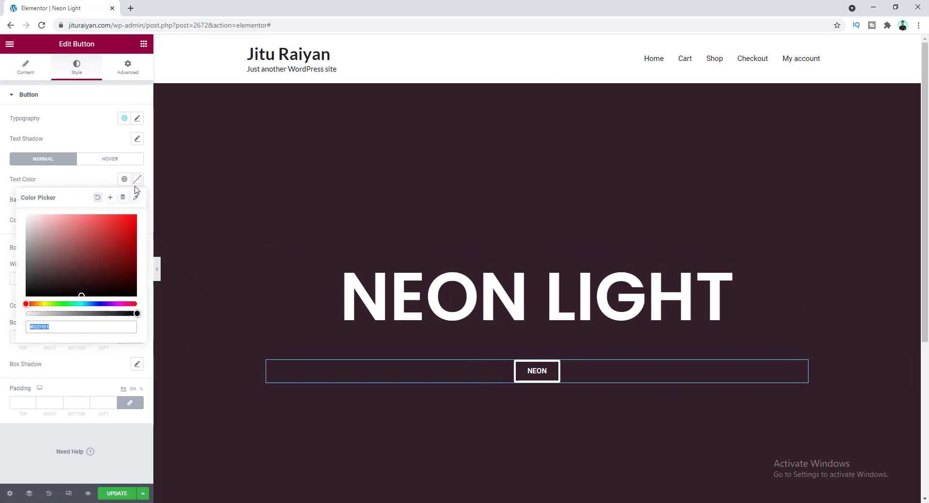
left_click(120, 303)
left_click_drag(116, 244, 138, 214)
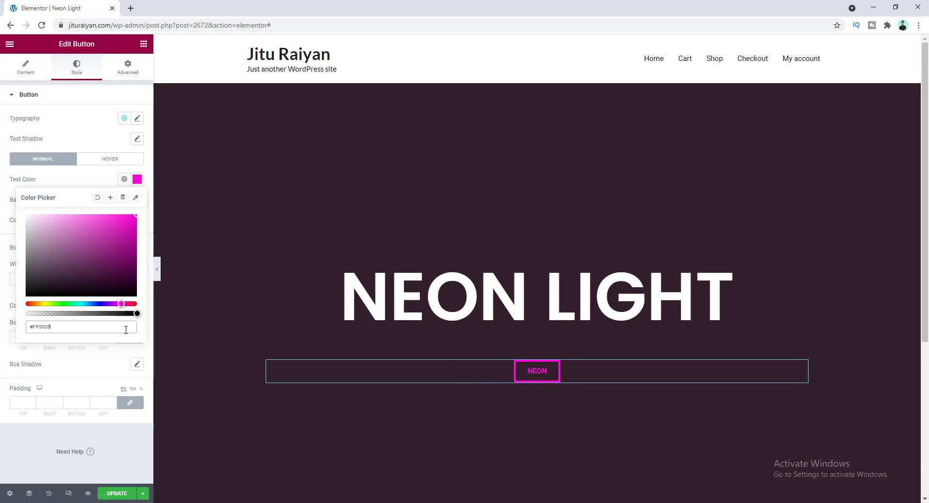
left_click(84, 149)
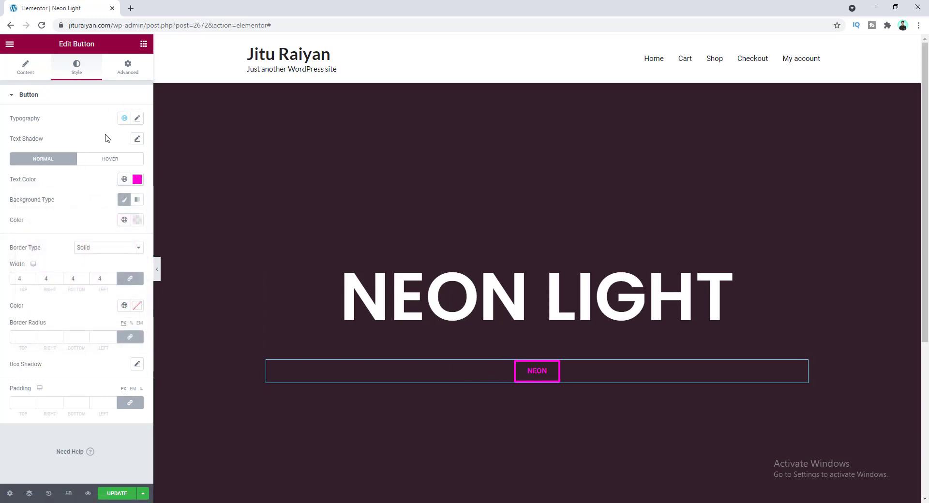
- Set the button label typography to Balsamiq Sans, size 22, weight 600, letter spacing 2
left_click(137, 119)
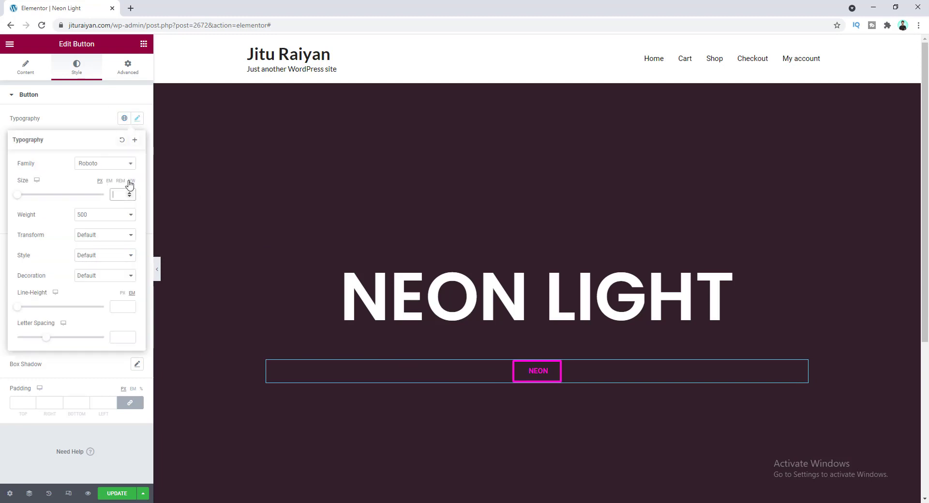
type("22")
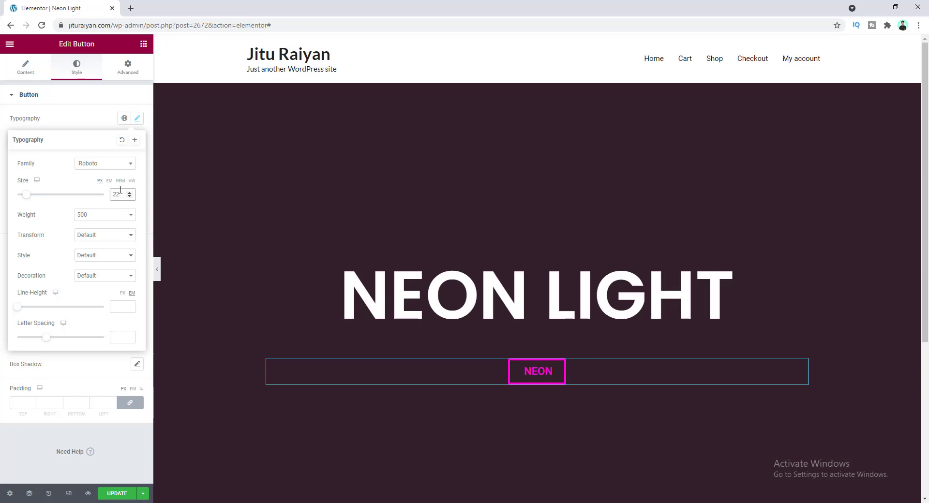
left_click(121, 220)
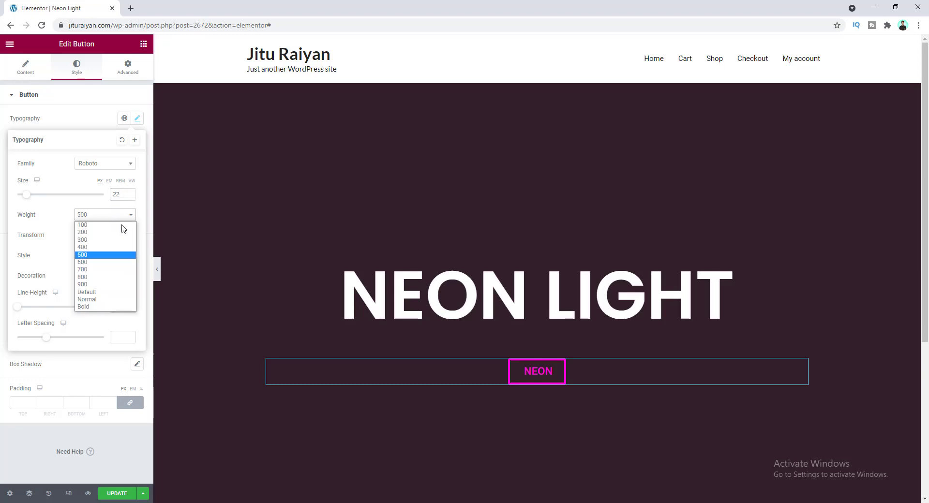
left_click(115, 264)
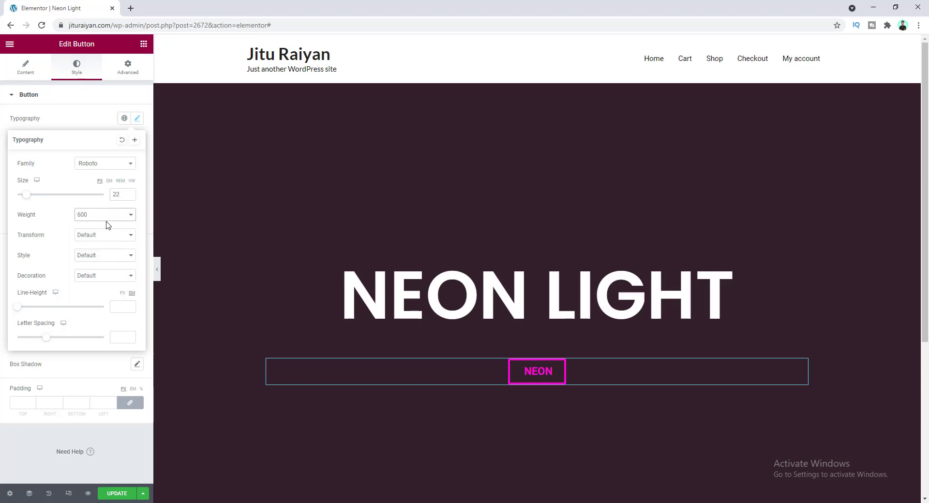
left_click(106, 165)
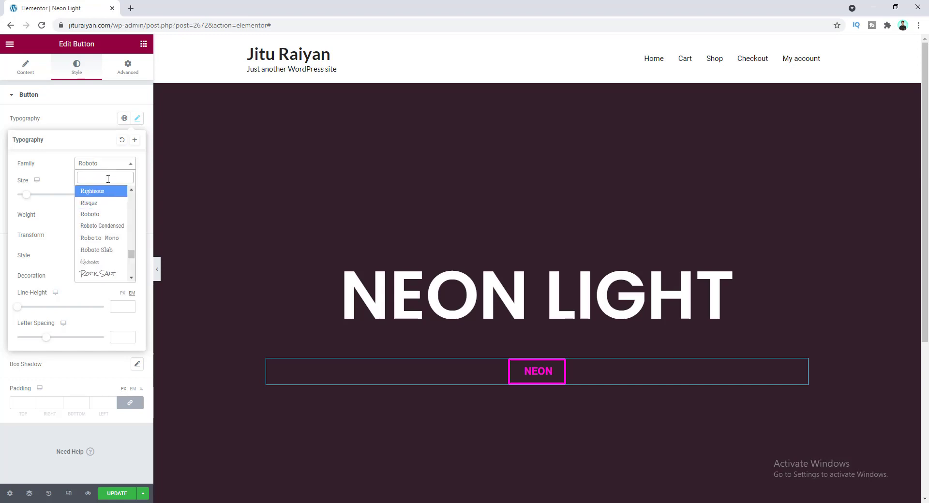
type("balsa")
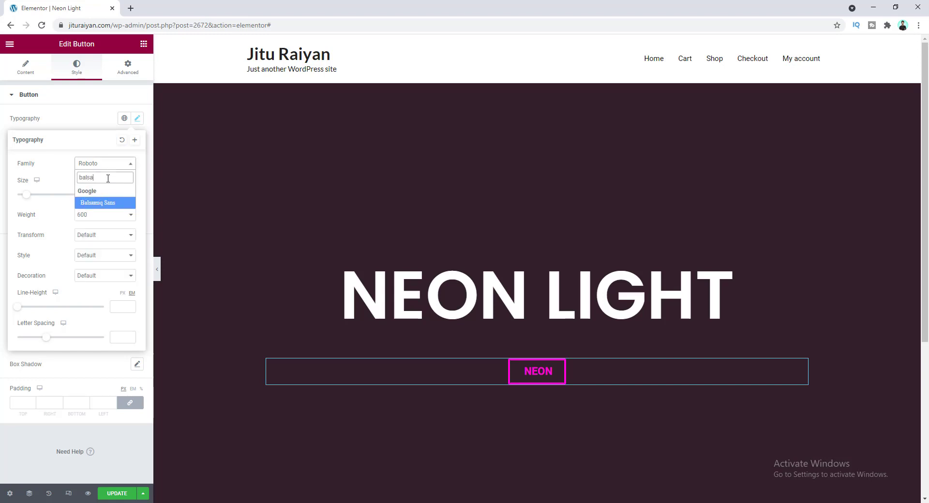
left_click(104, 204)
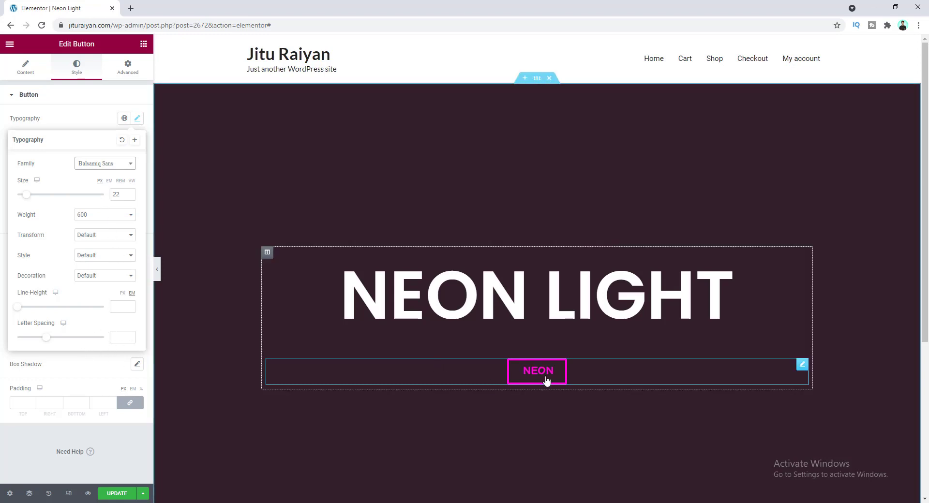
left_click_drag(50, 342, 62, 341)
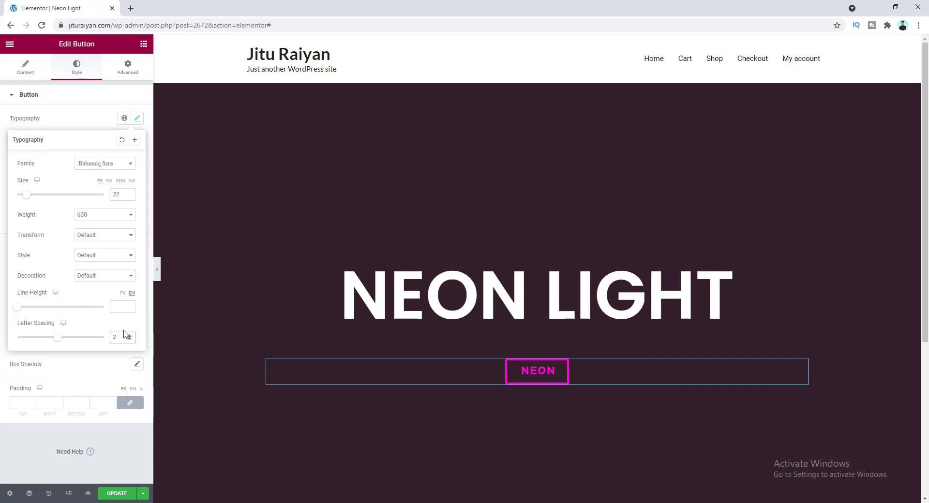
left_click(77, 119)
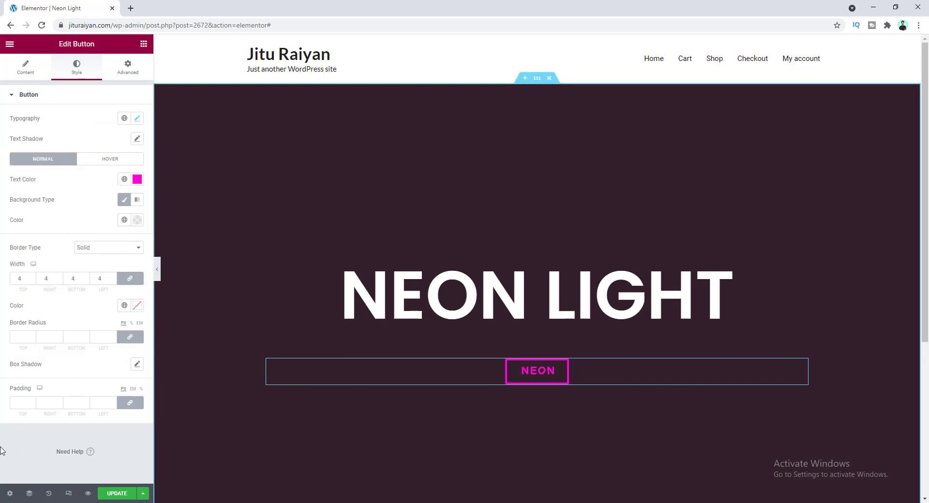
- Set unlinked button padding to 18 px top/bottom and 38 px left/right
left_click(20, 399)
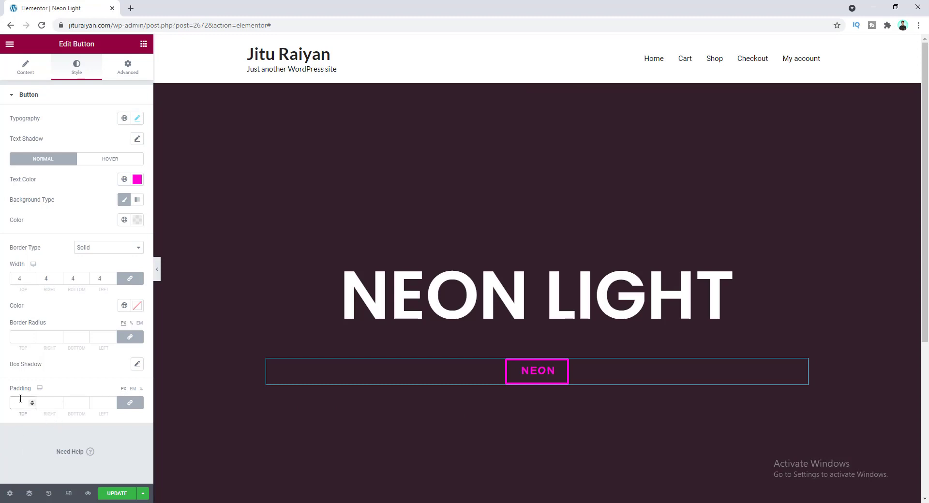
type("20")
key("Down")
key("Down")
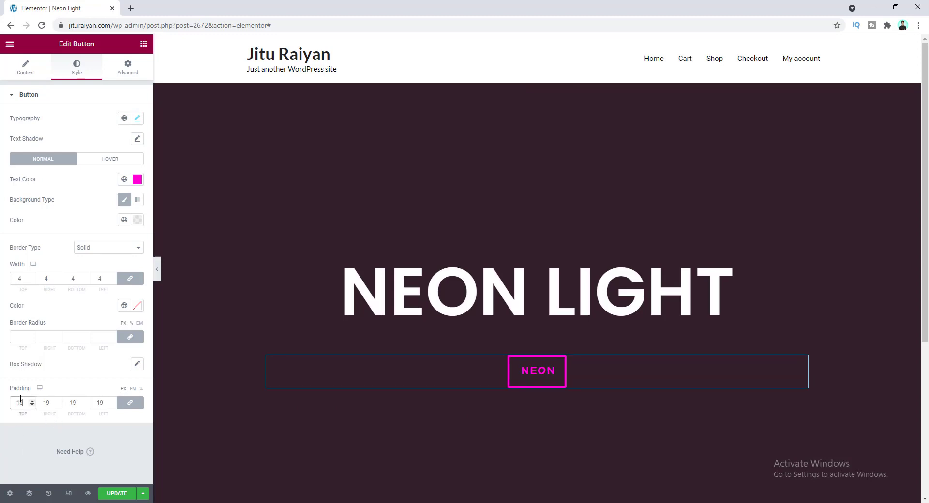
left_click(130, 402)
left_click_drag(46, 403, 36, 403)
type("3")
key("Tab")
key("Tab")
type("38")
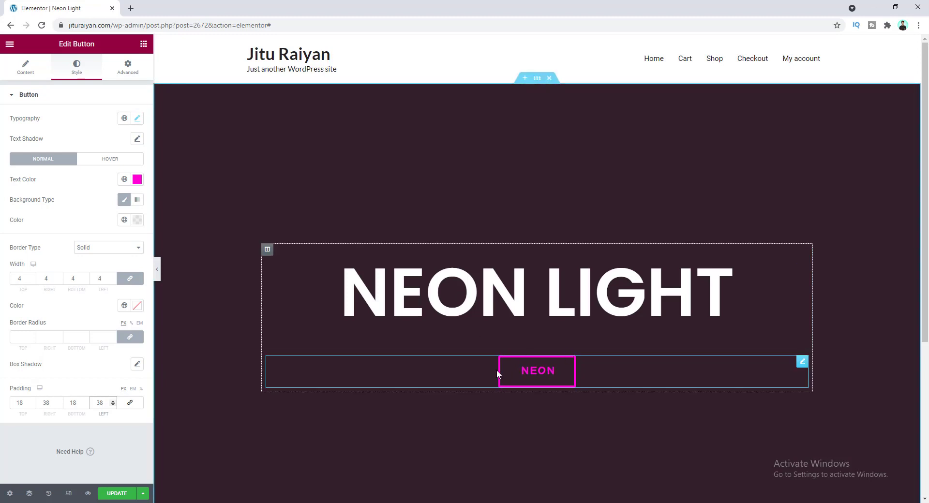
- Set the border radius to 10 and expand Custom CSS in the Advanced tab
left_click(20, 337)
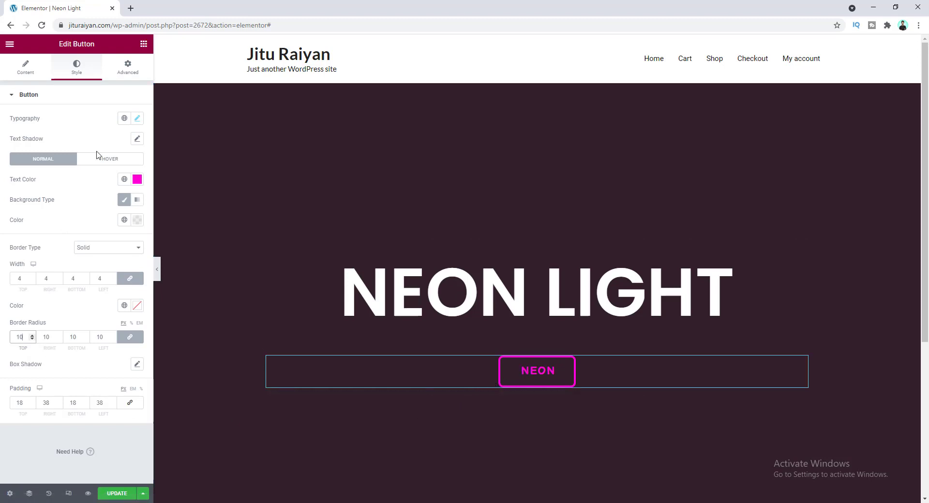
left_click(136, 75)
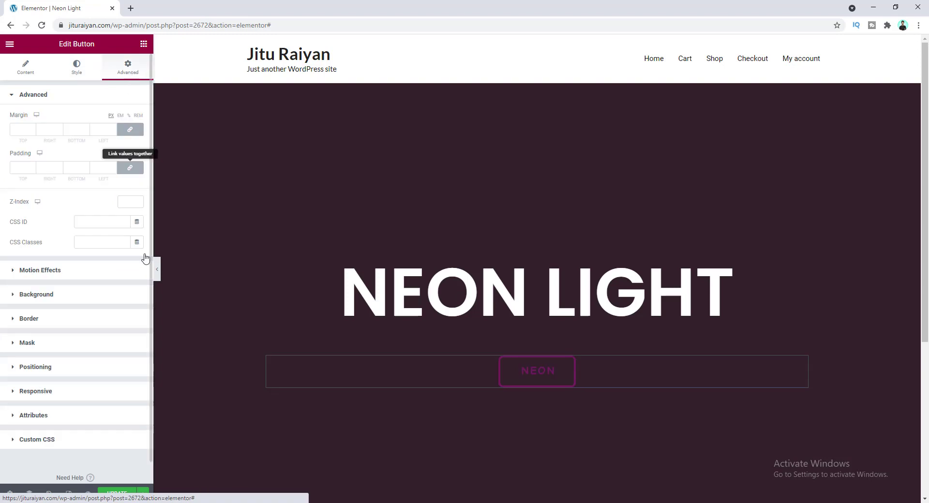
left_click(89, 442)
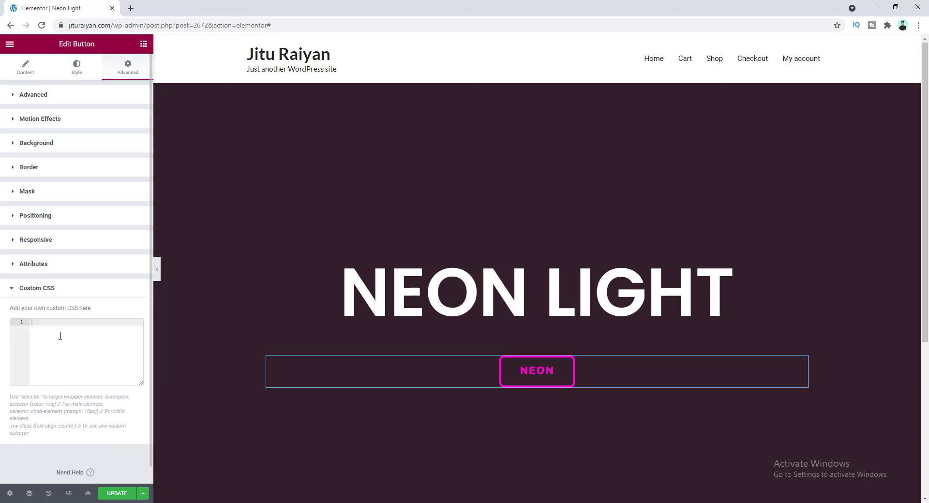
- Paste the neon-glow CSS into Custom CSS and select the FF00D5 colour code on line 2
left_click_drag(39, 306, 86, 312)
left_click(85, 313)
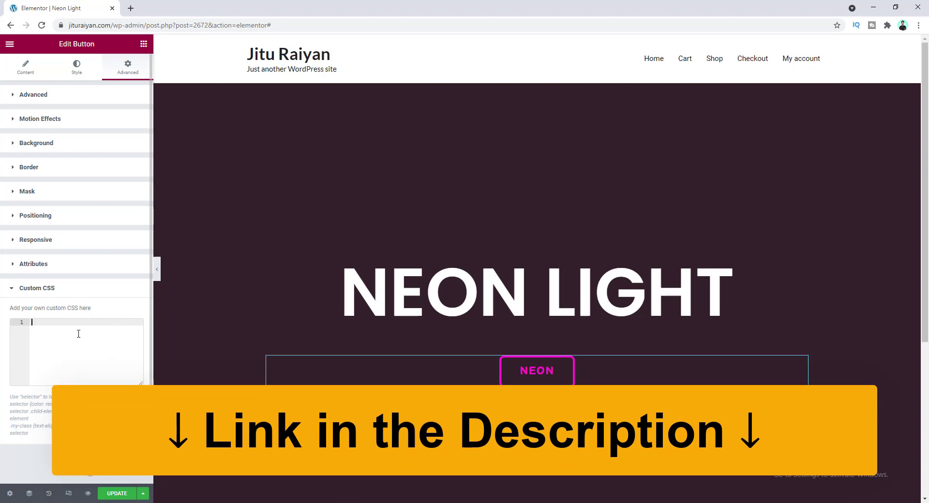
type("selector{     --color: #FF00D5; }  /* NEON LIGHT GLOW */ selector a{     text-shadow: 0 0 0.125em hsl(0 0% 100% / 0.3), 0 0 0.45em var(--color);     box-shadow: inset 0 0 0.5em 0 var(--color), 0 0 0.5em 0 var(--color);     transition: box-shadow 2s !important;     position: relative; }")
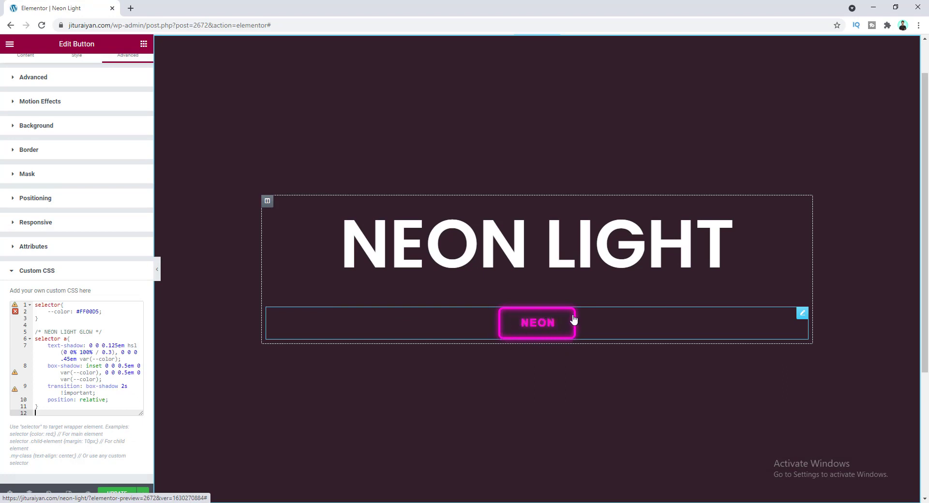
key("ctrl+z")
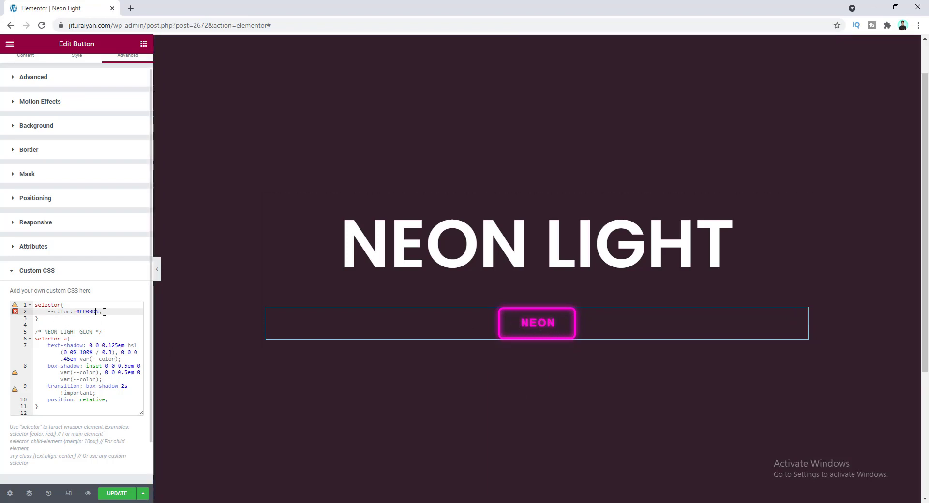
left_click_drag(103, 312, 84, 312)
double_click(85, 313)
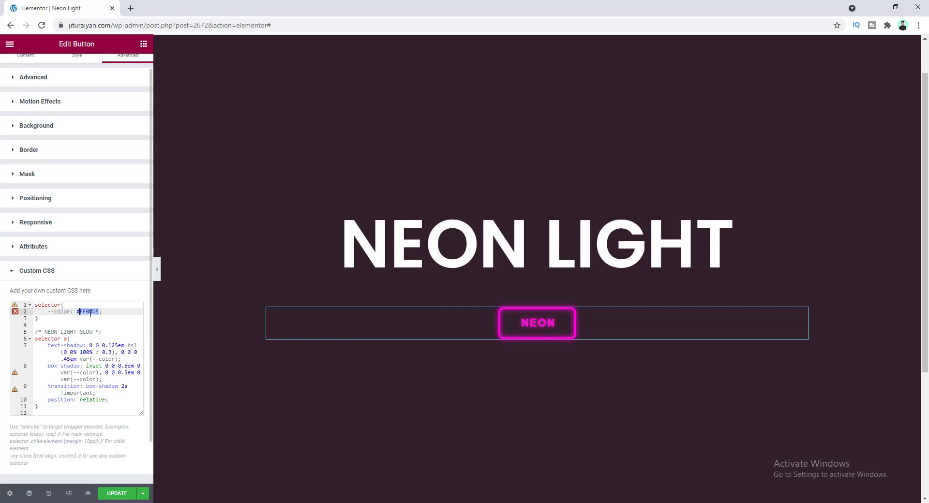
scroll(109, 320, "up", 1)
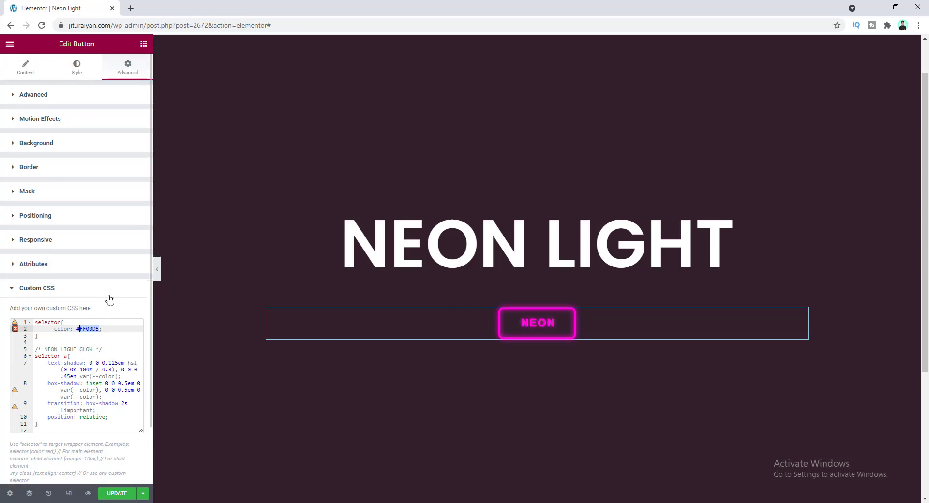
- Copy the button's text colour hex, review the Custom CSS, then show the Hover style state
left_click(84, 77)
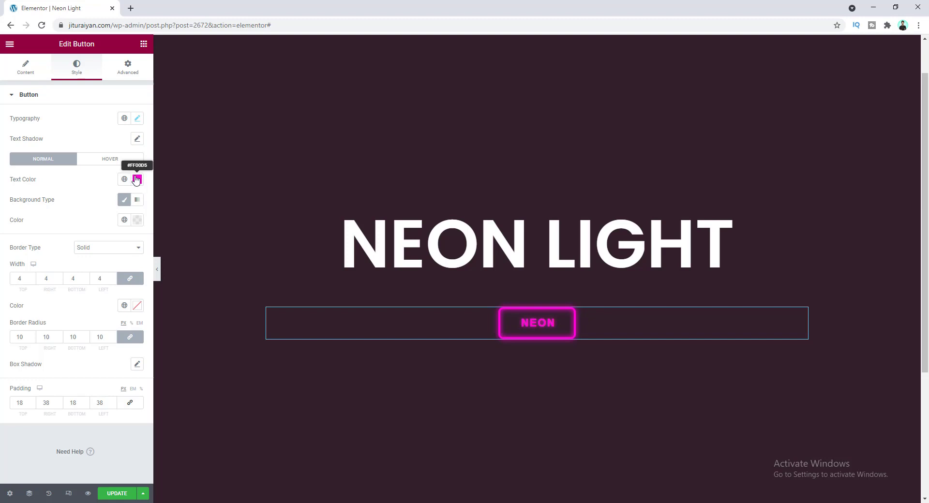
left_click(137, 180)
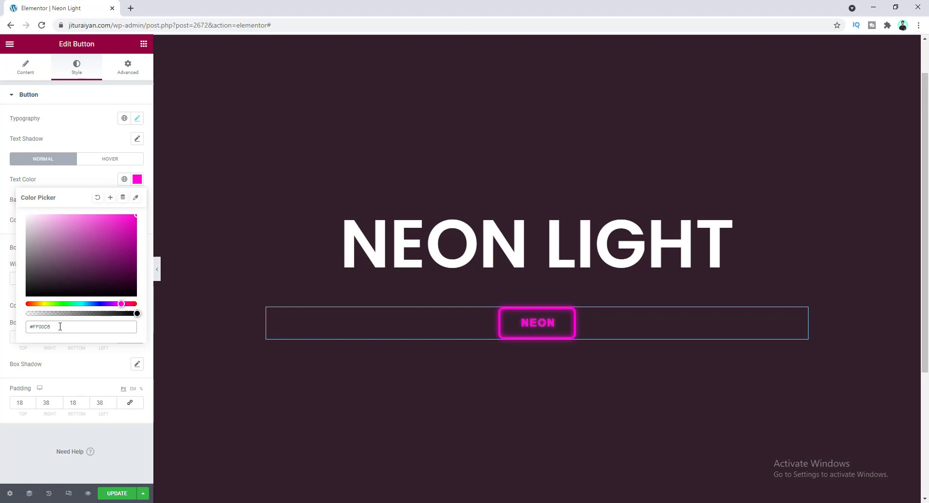
left_click_drag(60, 327, 21, 330)
left_click(127, 70)
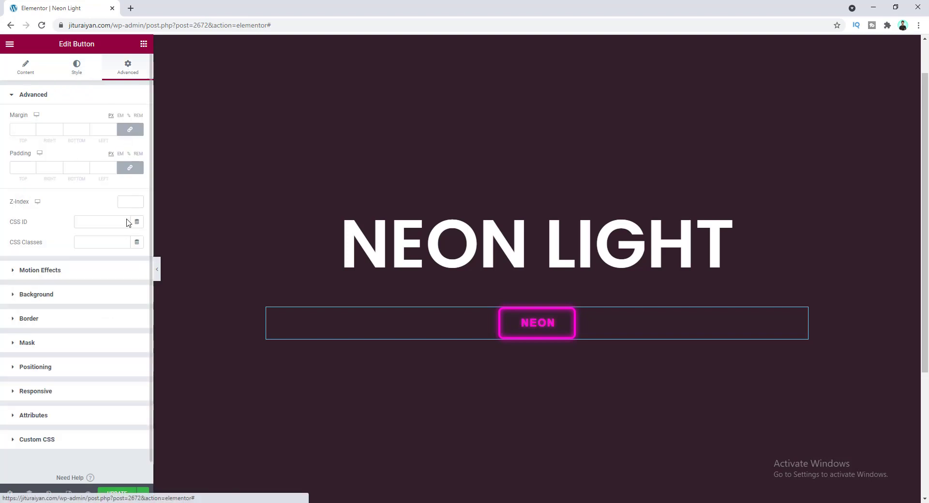
scroll(99, 373, "down", 1)
left_click(92, 419)
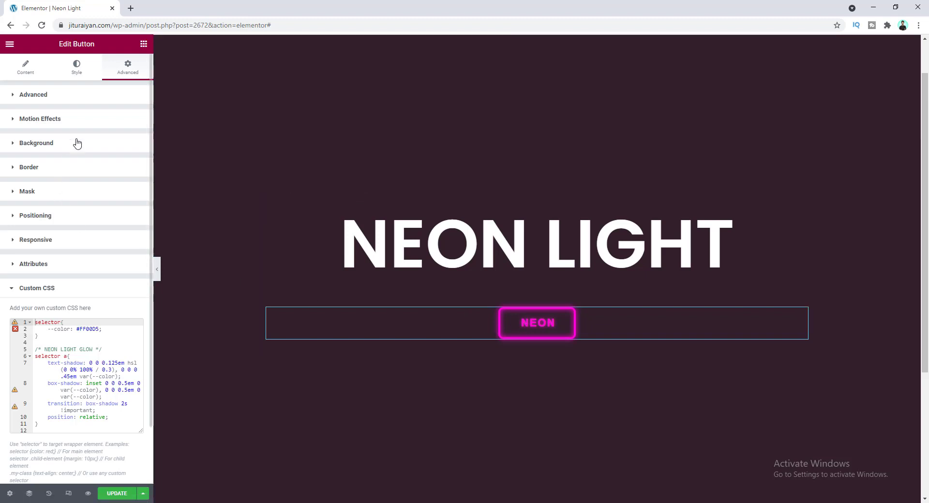
left_click(77, 70)
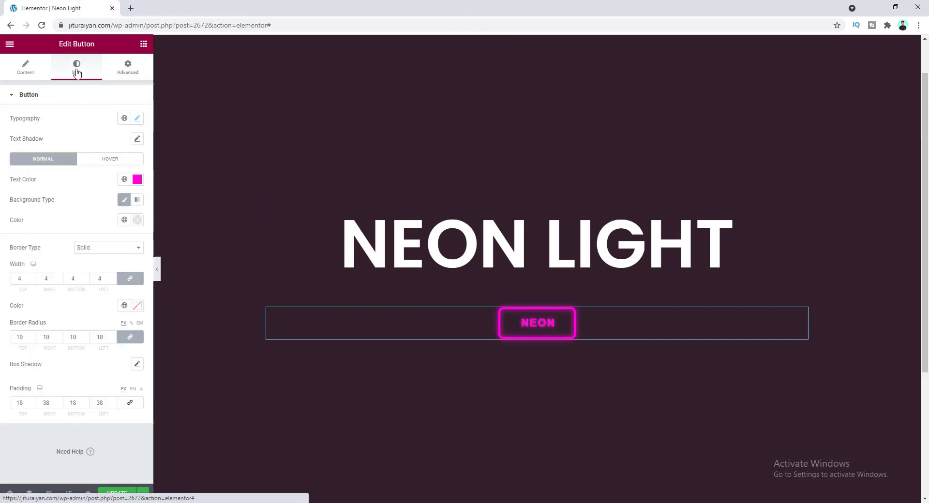
left_click(108, 159)
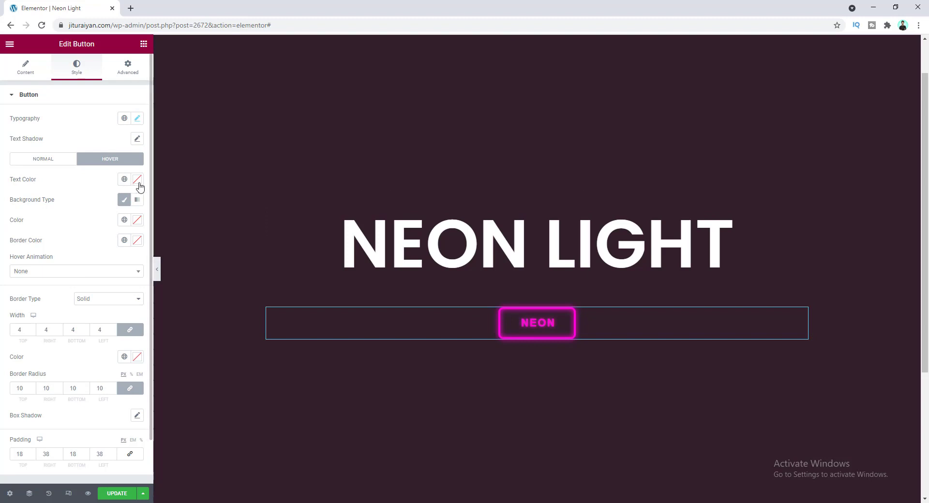
- Set the hover text colour to black and confirm the normal text colour is #FF00D5
left_click(136, 180)
left_click_drag(56, 258, 16, 306)
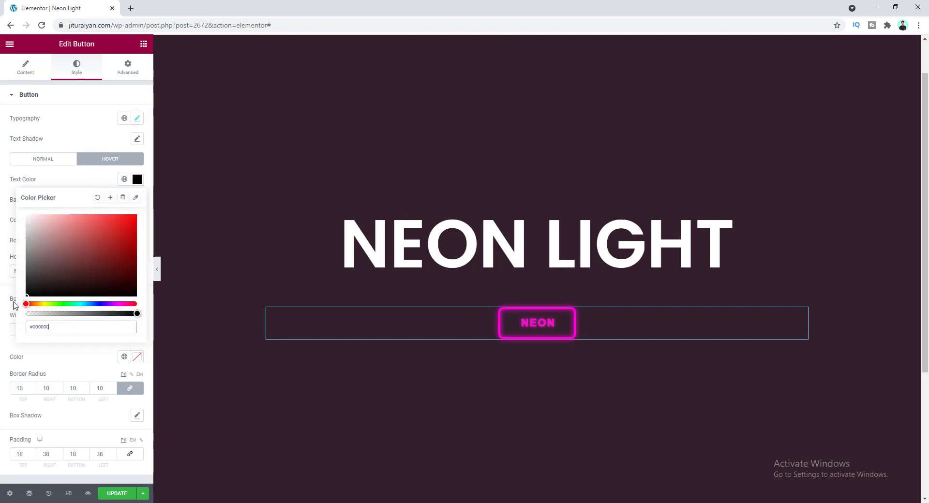
left_click(75, 176)
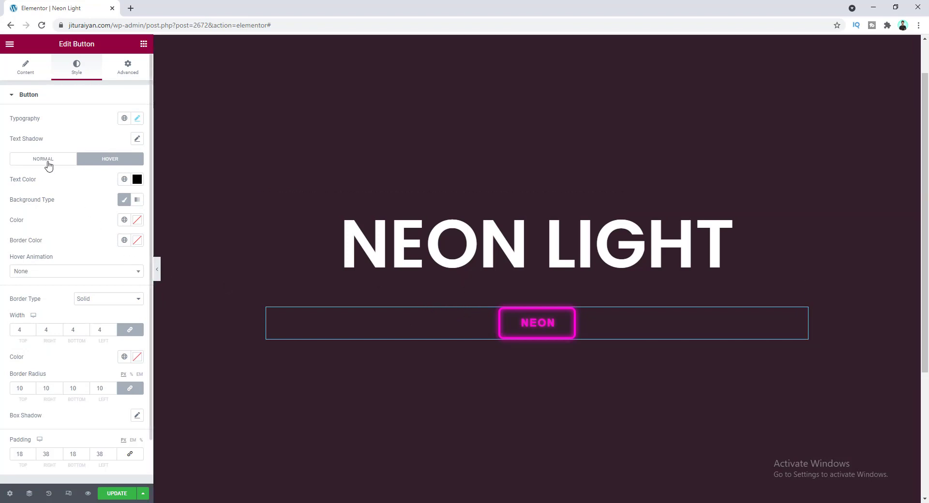
left_click(49, 165)
left_click(137, 179)
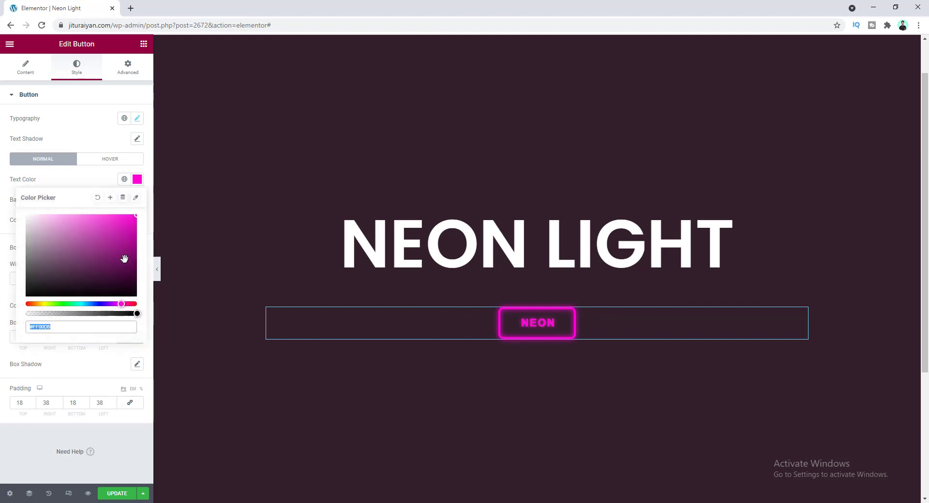
left_click(64, 327)
left_click(80, 182)
- Set the hover background and border colours to magenta #FF00D5
left_click(117, 161)
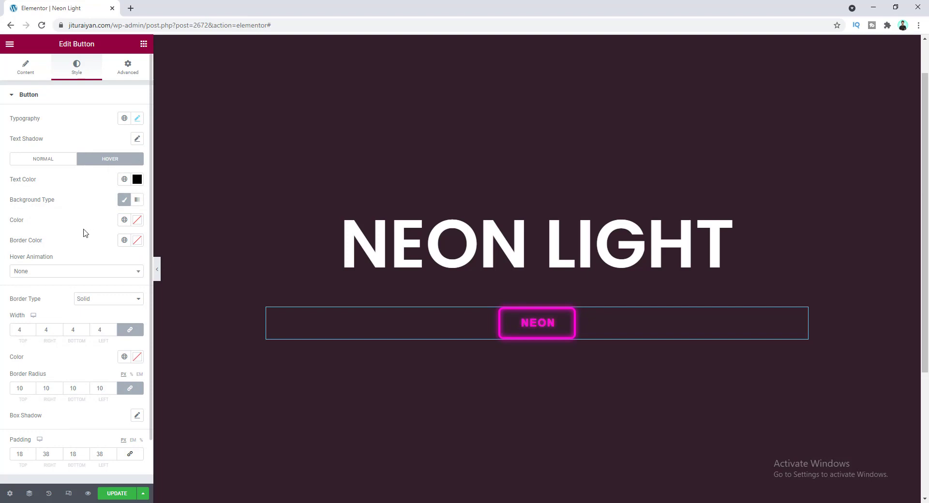
left_click(137, 220)
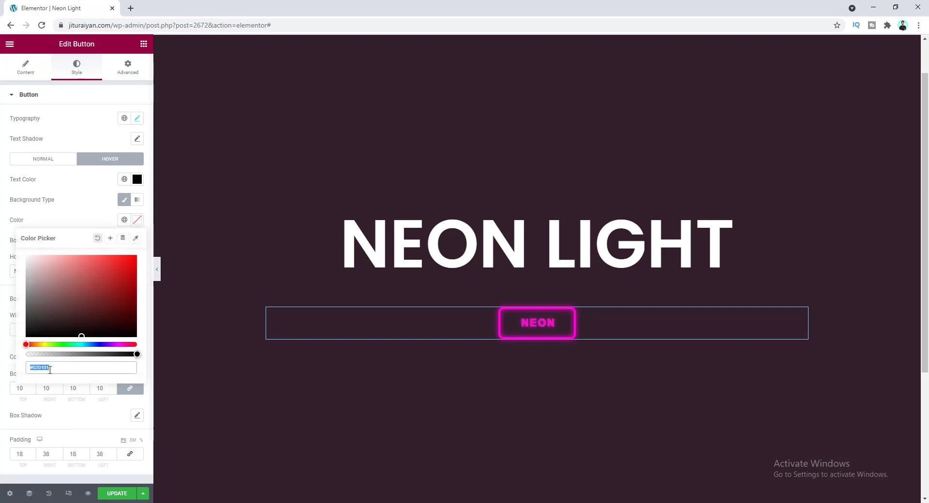
left_click(54, 370)
key("ctrl+a")
key("ctrl+v")
left_click(95, 216)
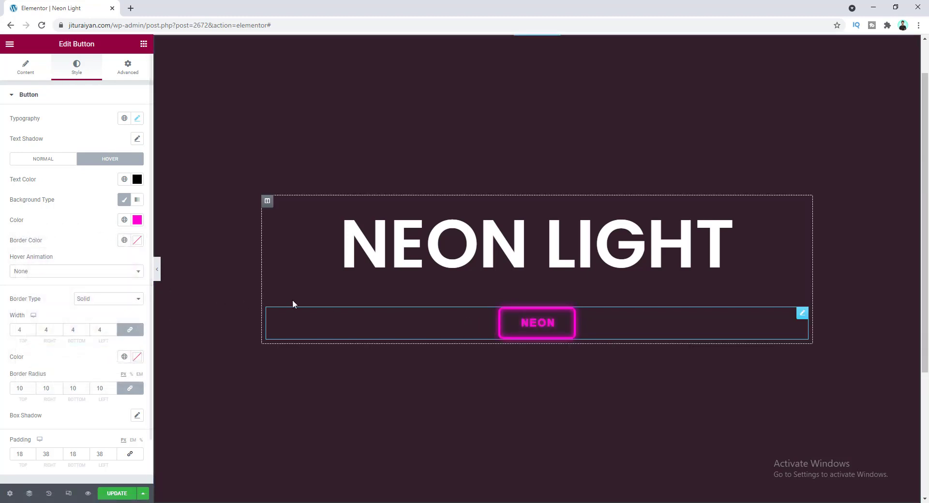
left_click(137, 240)
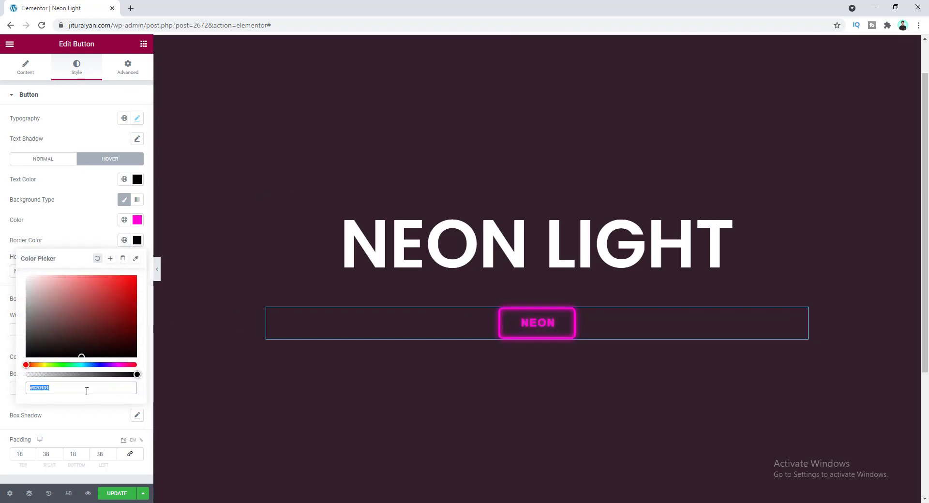
key("ctrl+v")
left_click(85, 245)
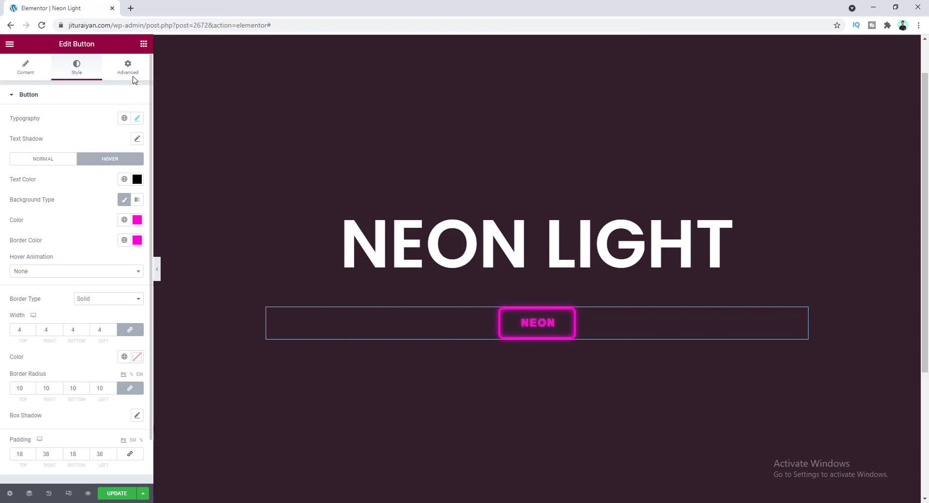
- Append the GLOWING HOVER EFFECT ::after CSS after the glow code, followed by a blank line
left_click(129, 73)
scroll(92, 411, "down", 1)
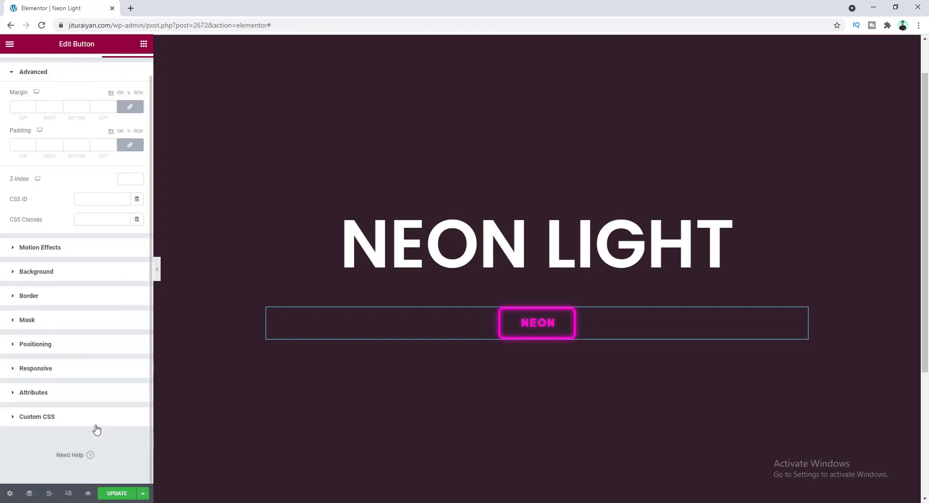
left_click(95, 428)
scroll(55, 371, "down", 1)
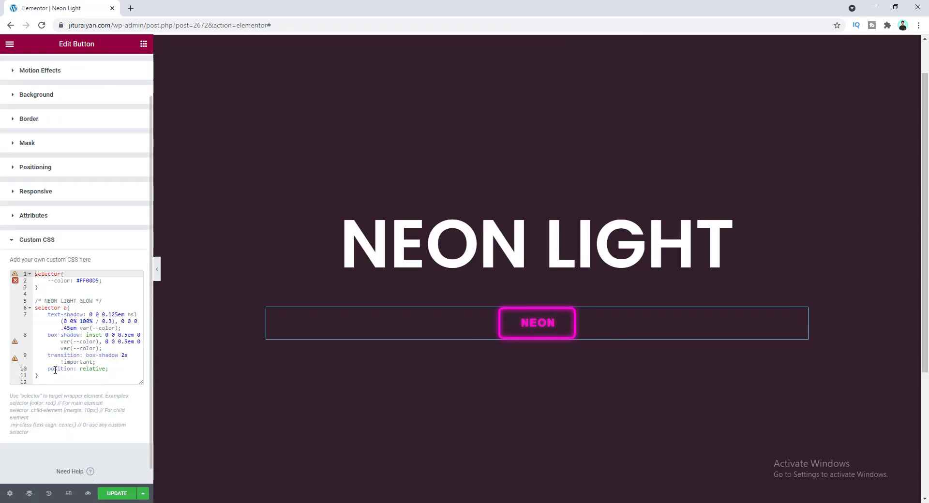
left_click(60, 377)
key("ctrl+v")
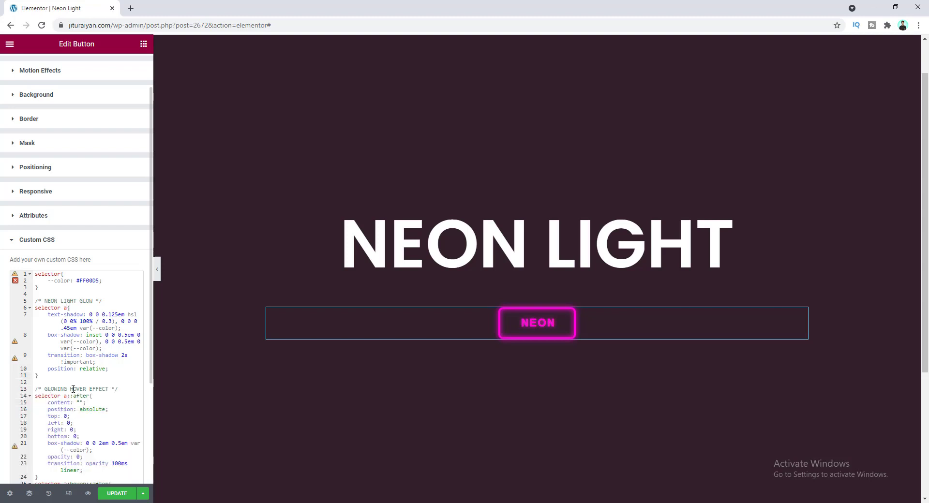
scroll(59, 430, "down", 1)
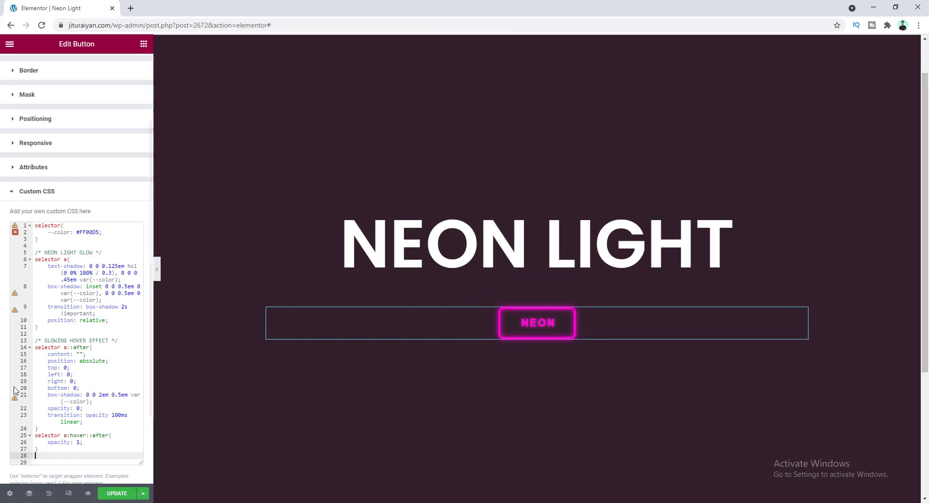
scroll(19, 382, "down", 2)
scroll(41, 342, "up", 2)
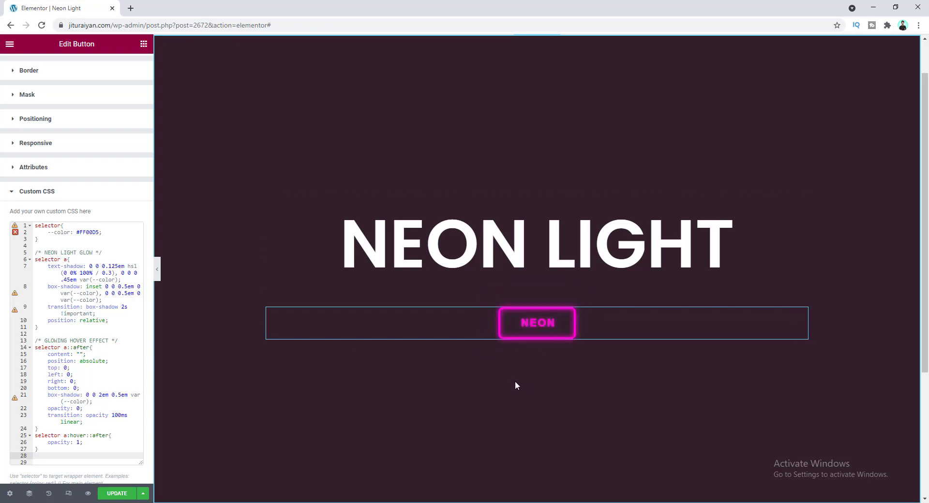
key("Left")
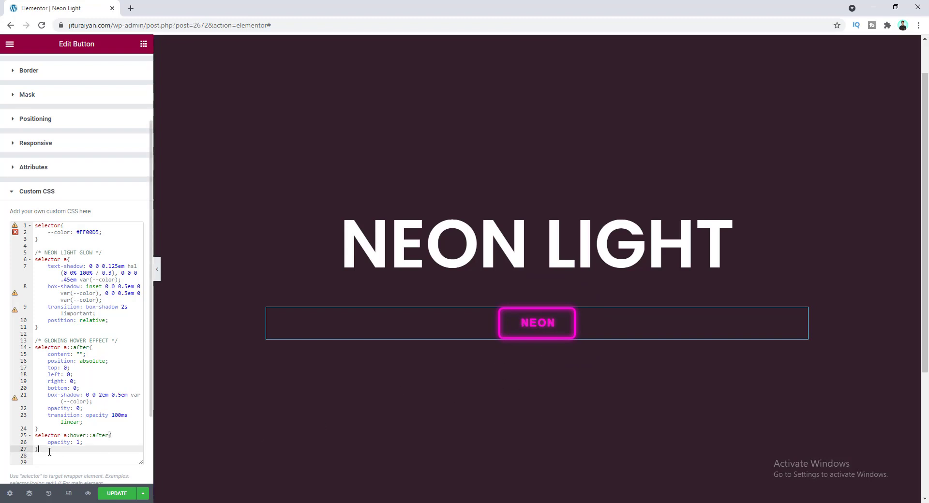
key("Return")
key("Return")
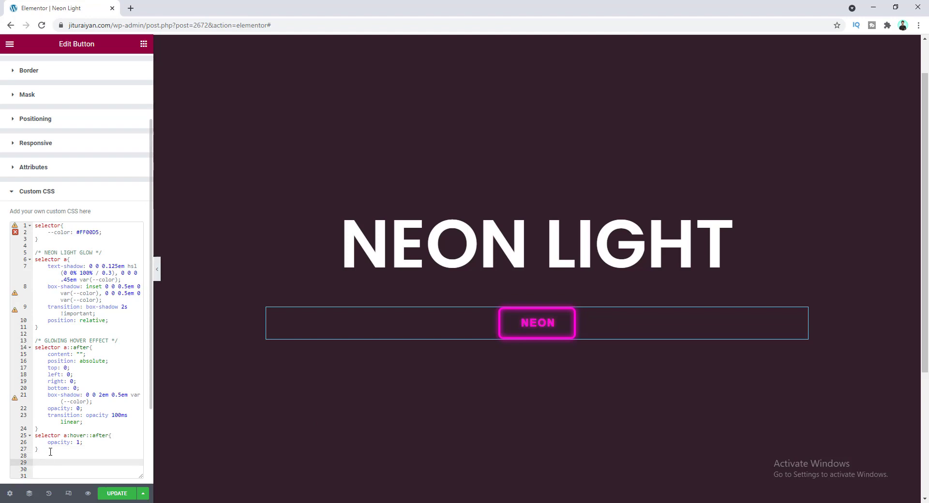
- Paste the BUTTON REFLECTION ::before rules at the end of the Custom CSS
scroll(48, 445, "down", 2)
type("/* BUTTON REFLECTION */ selector a::before {   pointer-events: none;   content: \"\";   position: absolute;   background: var(--color);   top: 120%;   left: 0;   width: 100%;   height: 100%;   transform: perspective(1em) rotateX(40deg) scale(1, 0.35);   filter: blur(2em);   opacity: 0.7; } selector a:hover::before {   opacity: 1; }")
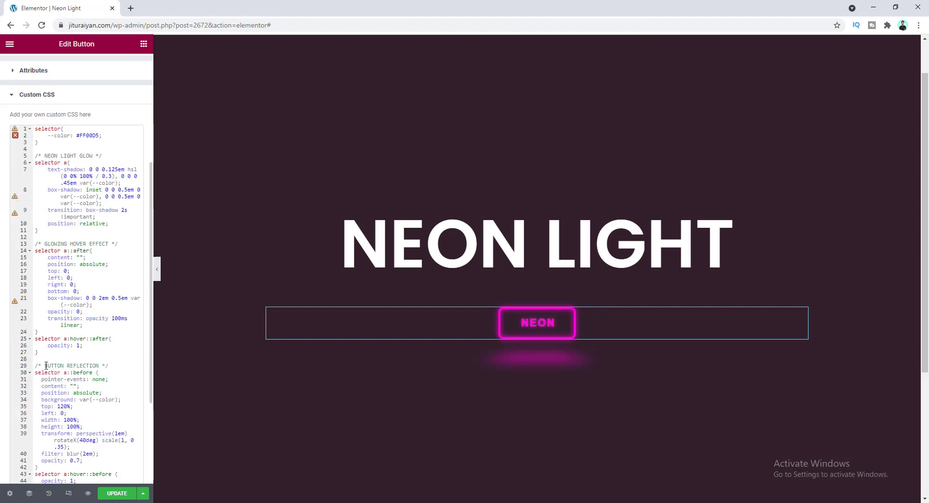
scroll(57, 382, "down", 2)
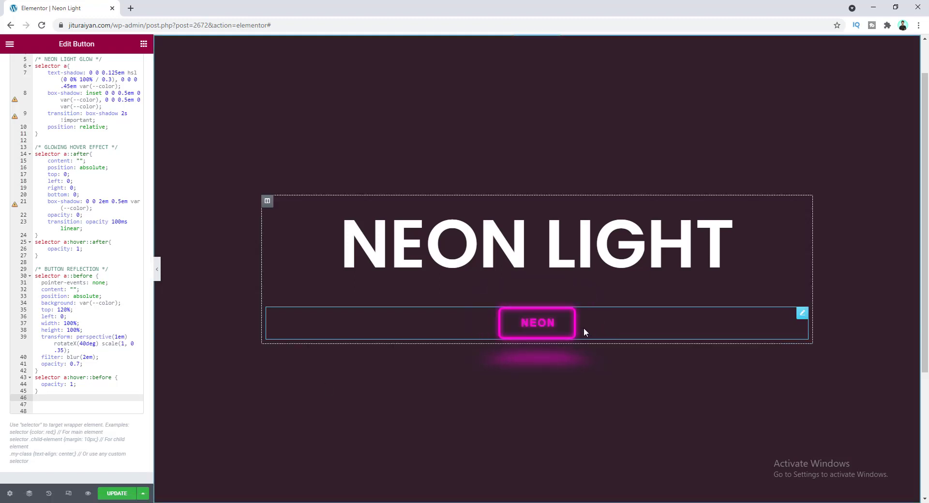
- Review the reflection's 0.7 opacity line and the hover opacity value on line 44
key("Up")
key("Up")
key("Up")
key("Up")
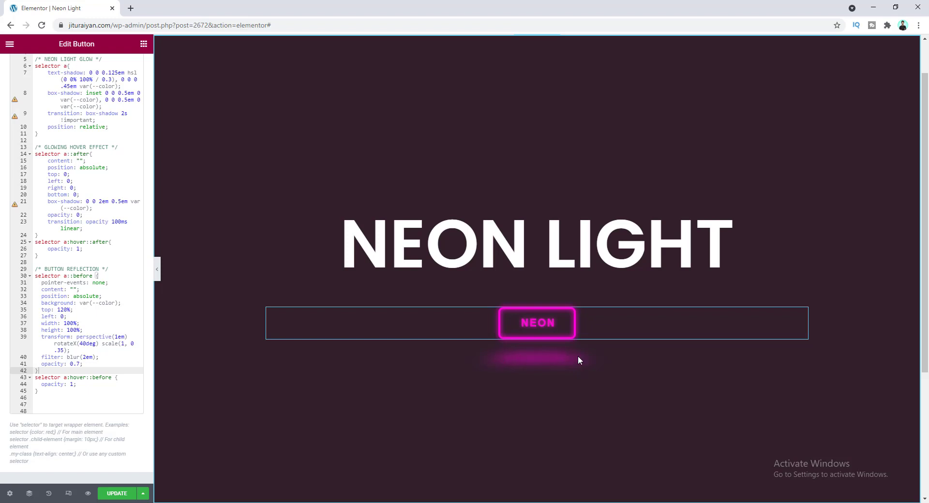
left_click(88, 364)
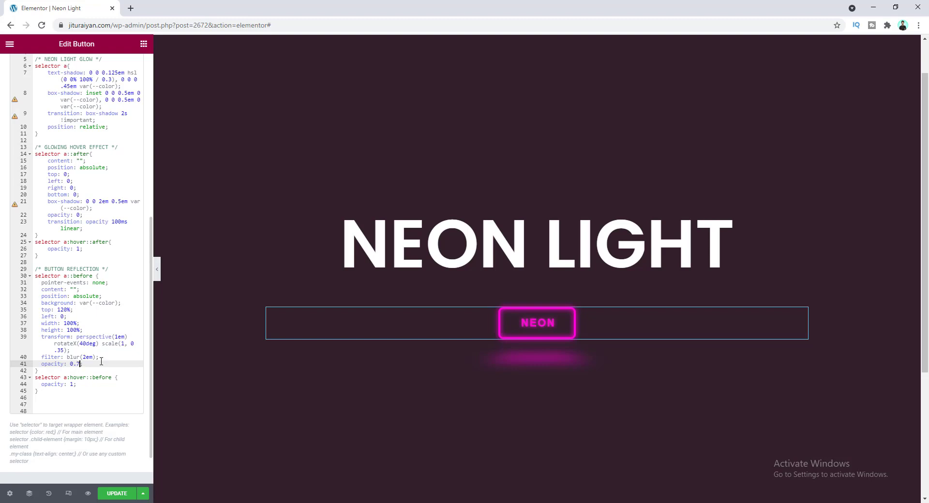
left_click_drag(79, 384, 51, 385)
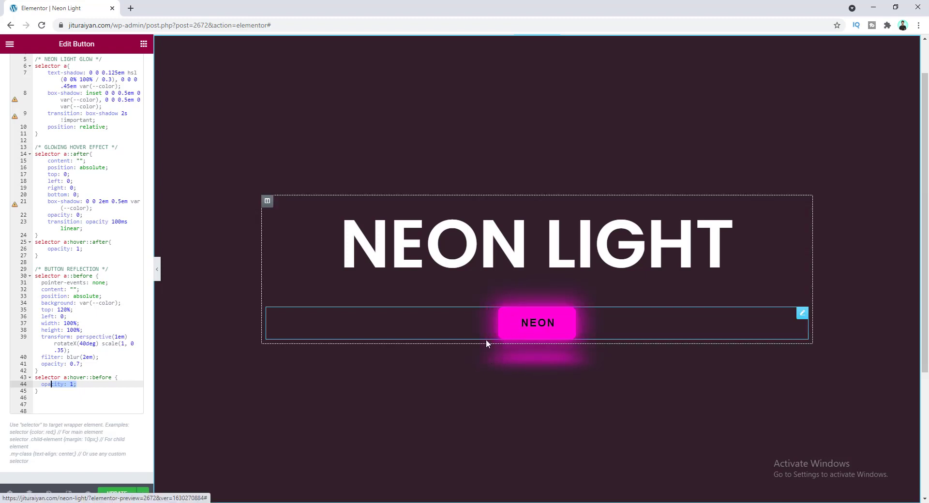
- Update the page and open Preview Changes in a new tab
left_click(117, 493)
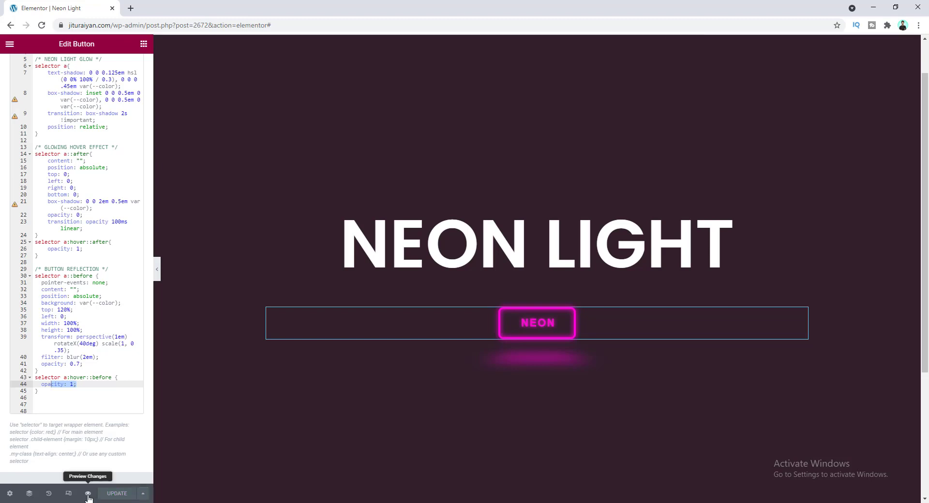
left_click(88, 494)
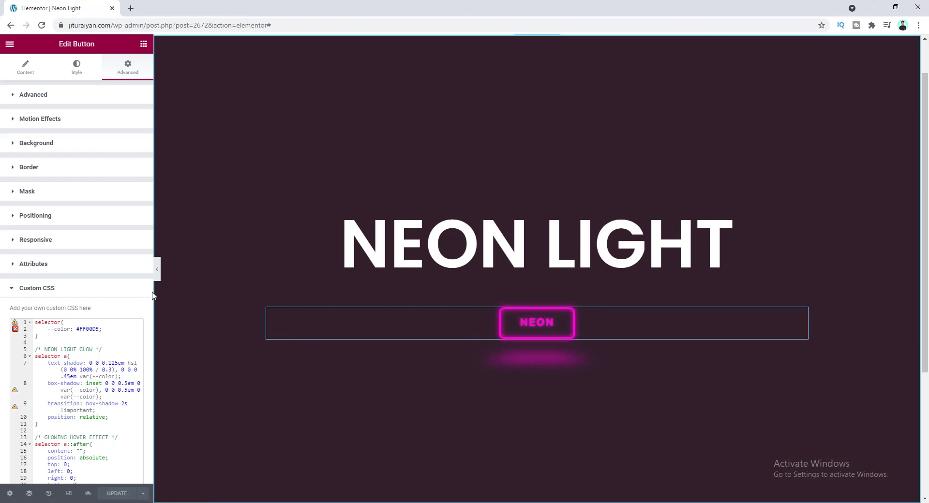
scroll(79, 265, "down", 2)
scroll(79, 265, "down", 3)
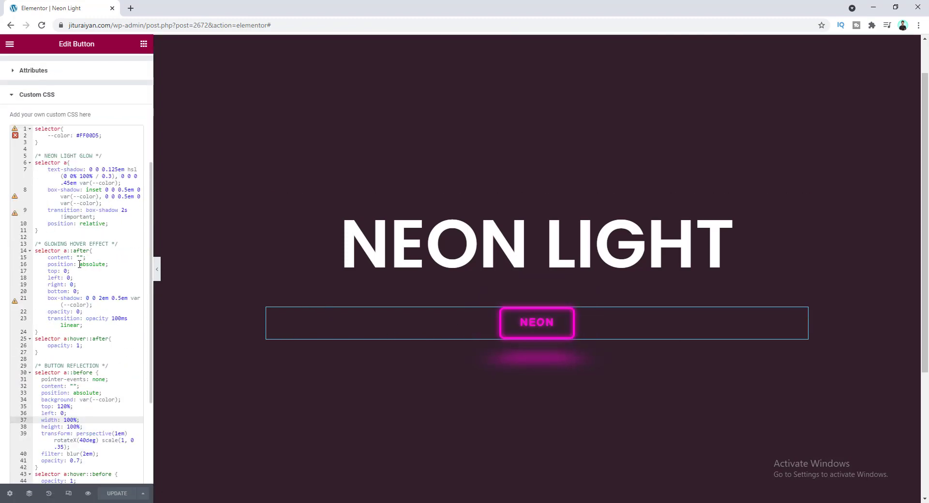
- Review the hover glow and button reflection blocks in the Custom CSS
left_click(53, 128)
left_click(54, 166)
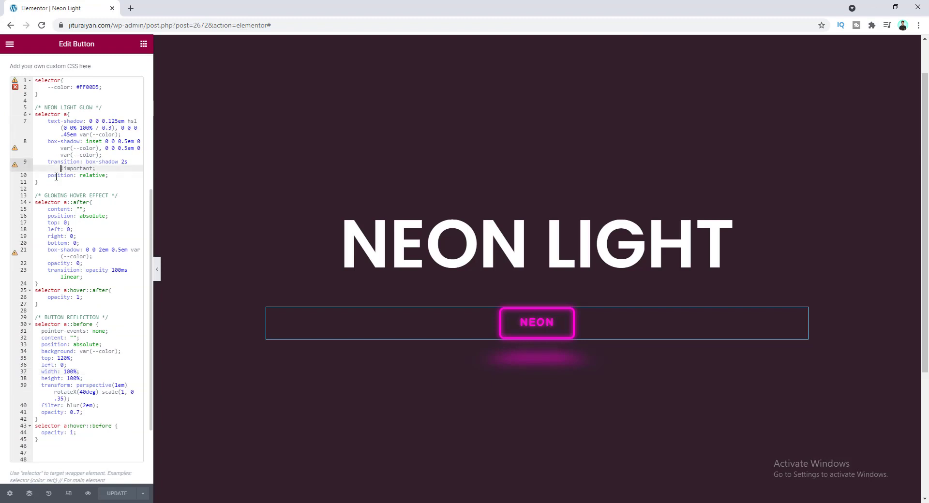
left_click_drag(35, 196, 66, 295)
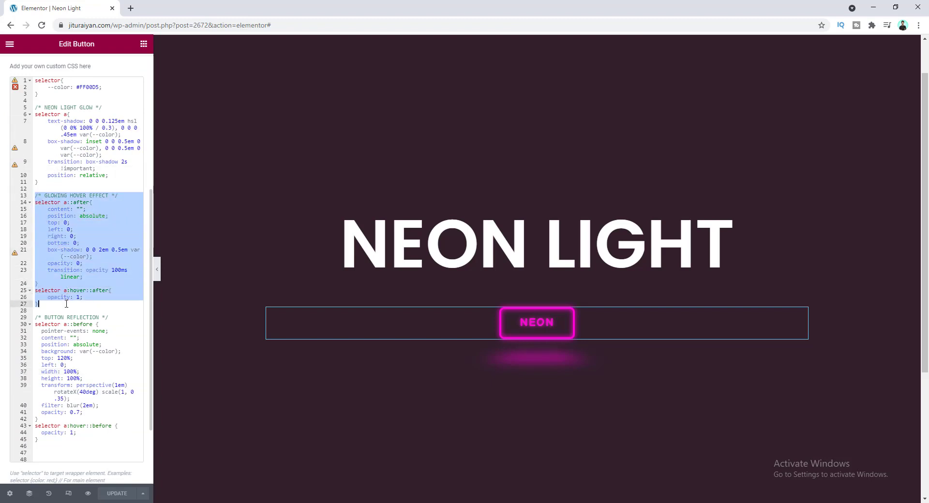
left_click(58, 197)
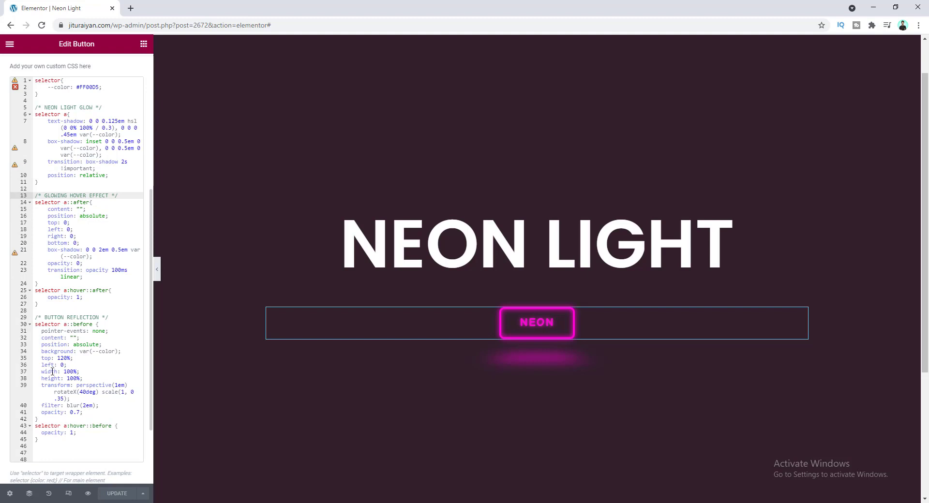
left_click_drag(35, 317, 66, 439)
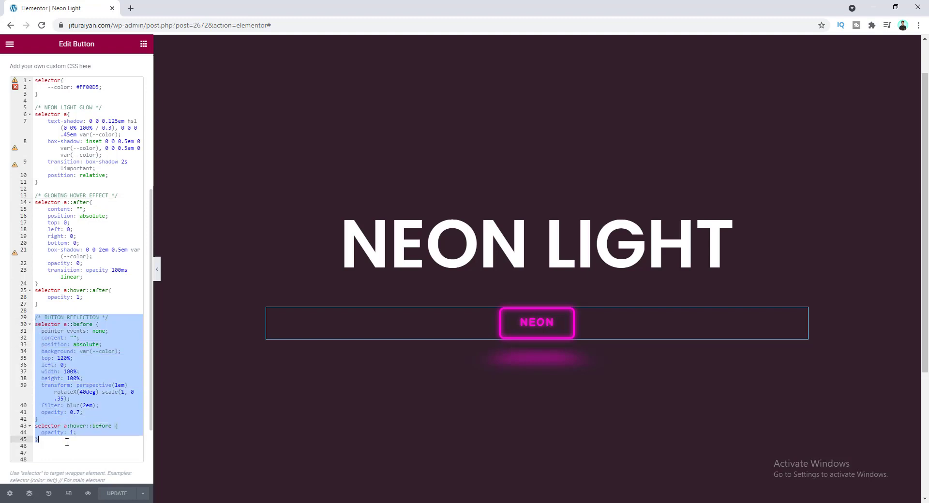
left_click(81, 368)
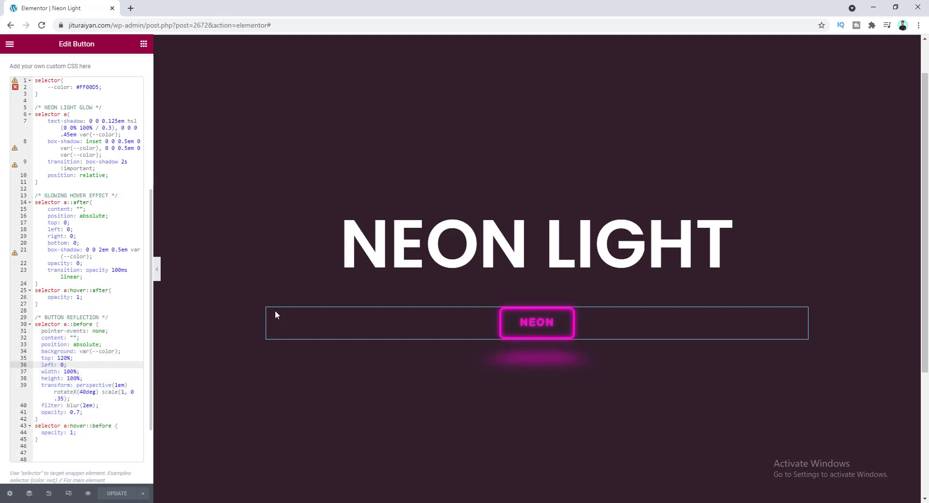